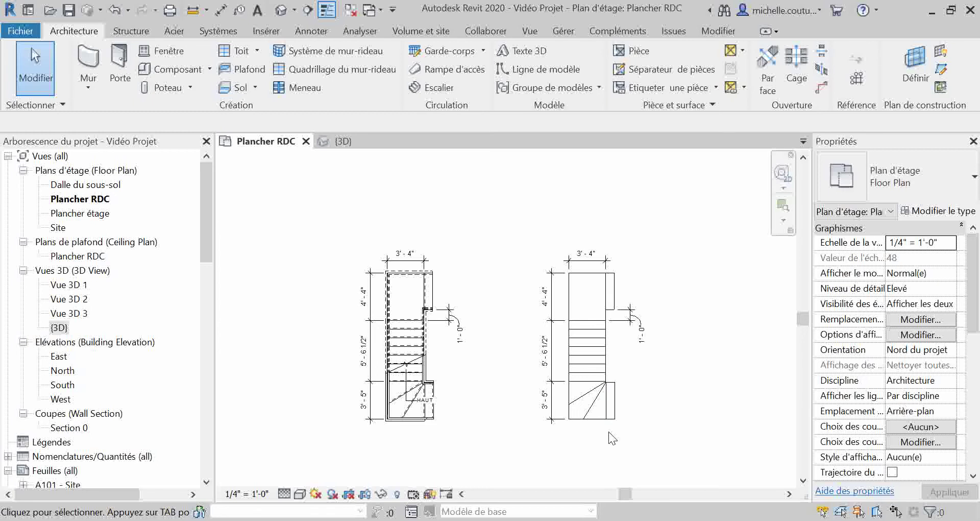
Examine the dimensioned reference outline of the stair, especially where the winder lines meet the inner corner.
scroll(635, 424, up, 2)
middle_drag(657, 347, 617, 379)
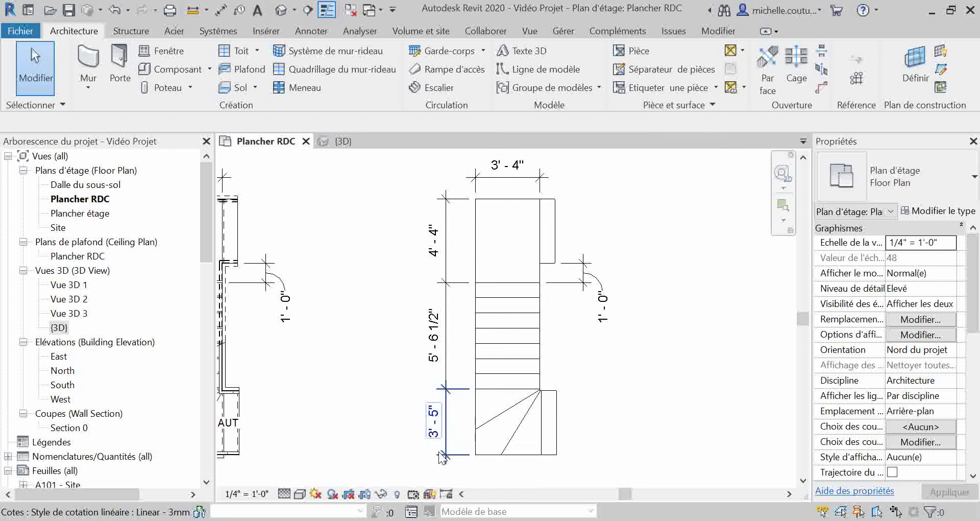
scroll(544, 397, up, 6)
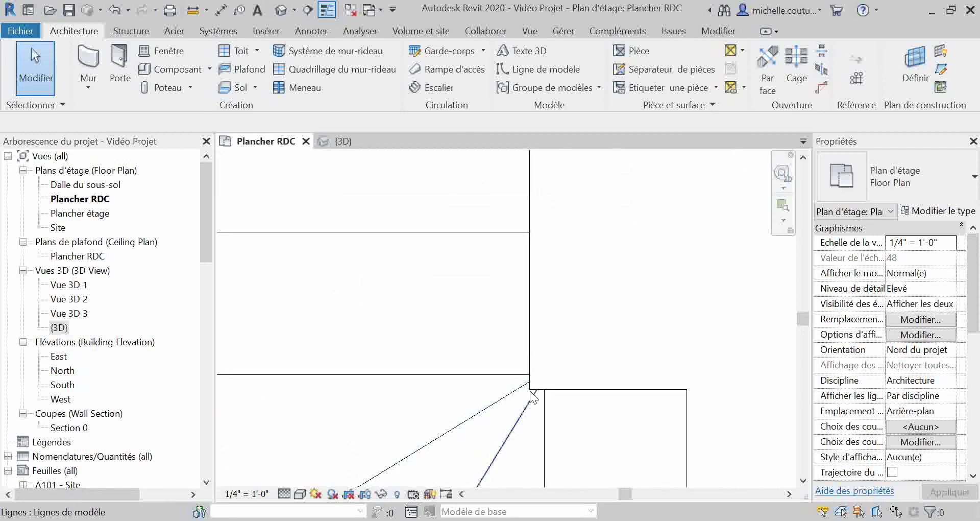
scroll(532, 390, down, 3)
scroll(534, 392, down, 3)
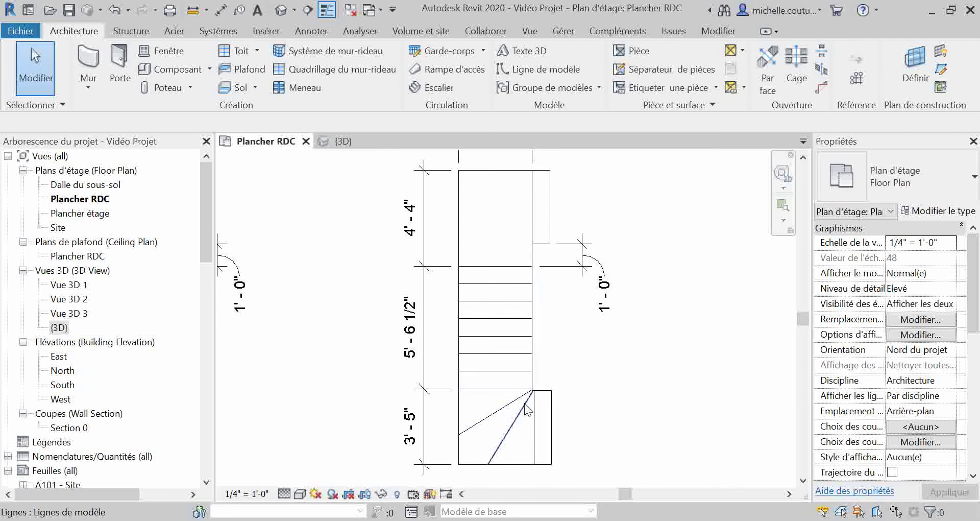
scroll(532, 391, up, 5)
scroll(536, 383, down, 4)
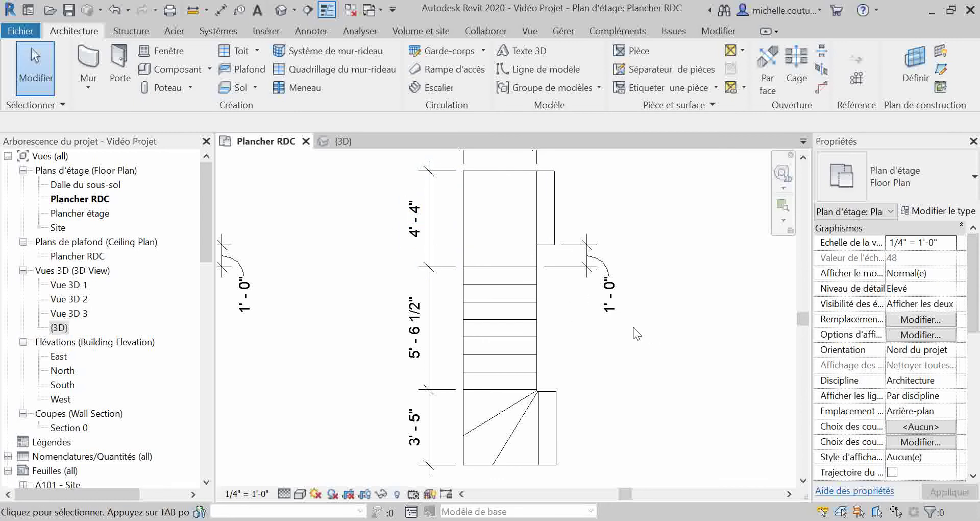
middle_drag(629, 326, 607, 305)
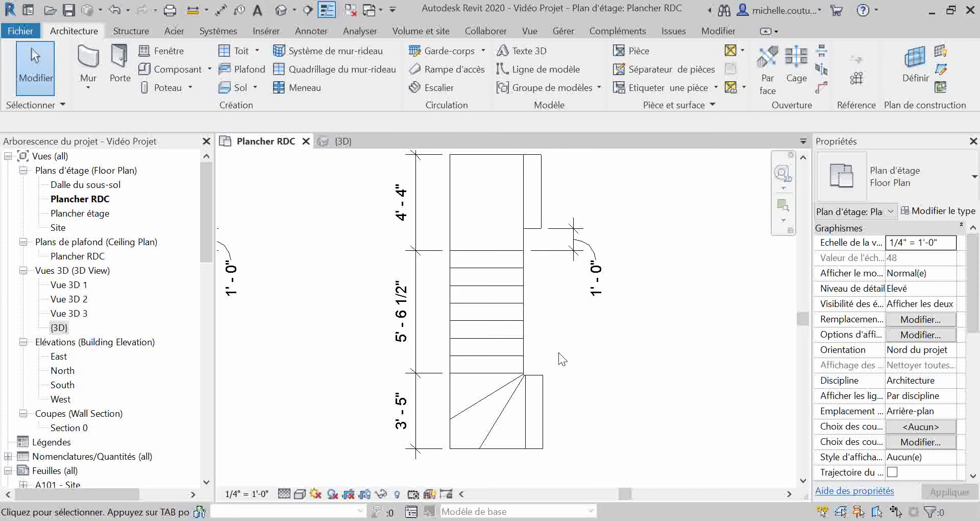
scroll(483, 446, up, 4)
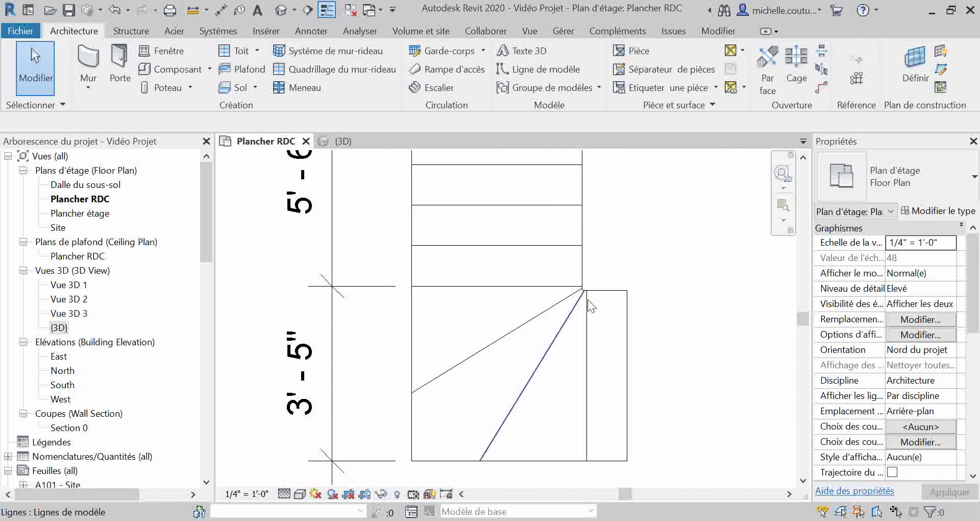
scroll(587, 291, up, 1)
scroll(587, 291, up, 4)
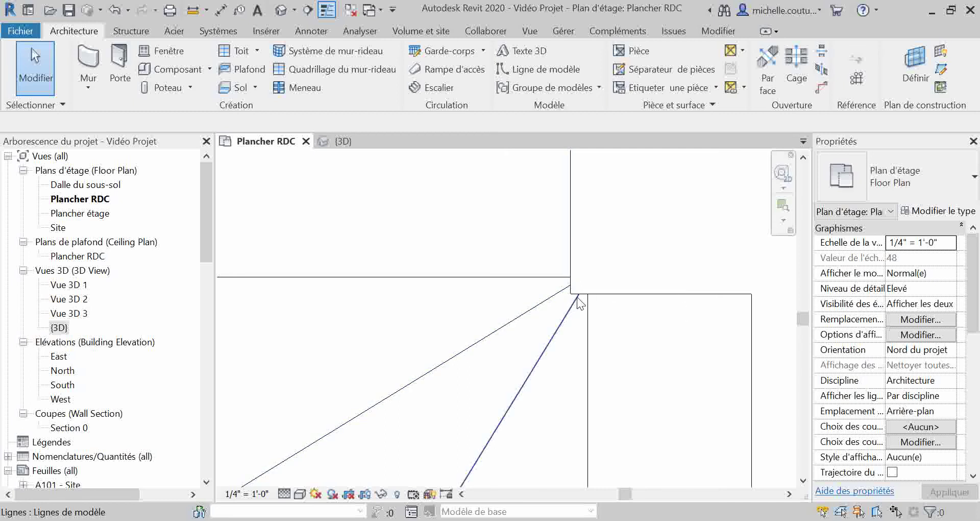
scroll(596, 279, up, 3)
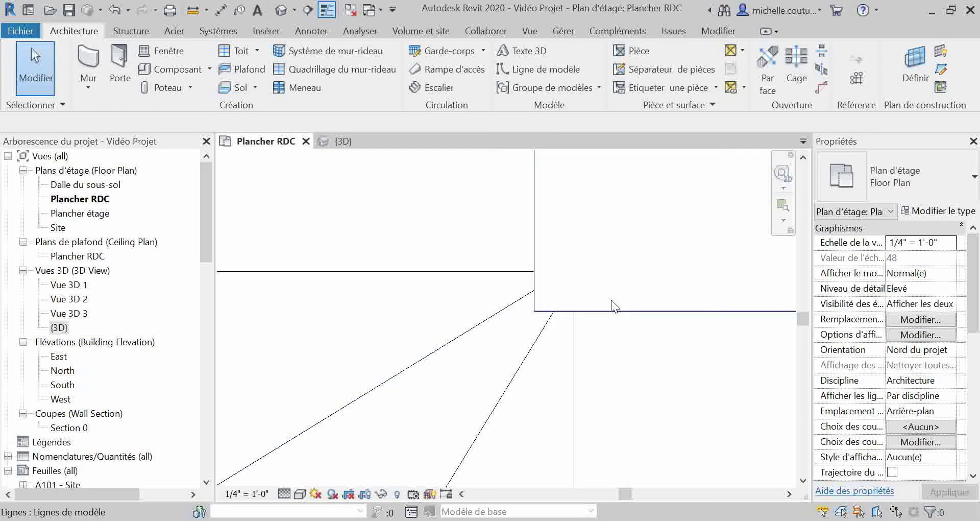
scroll(591, 352, down, 5)
scroll(591, 351, down, 3)
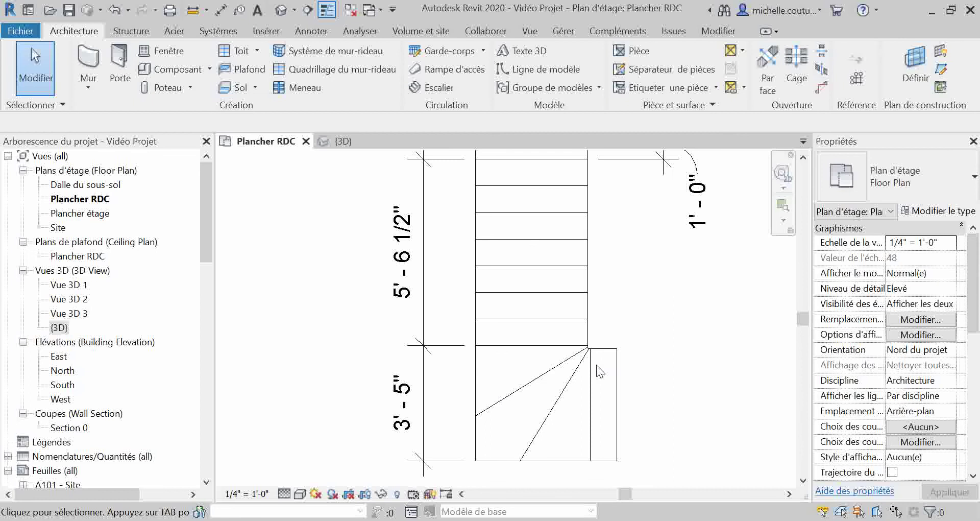
scroll(597, 353, up, 7)
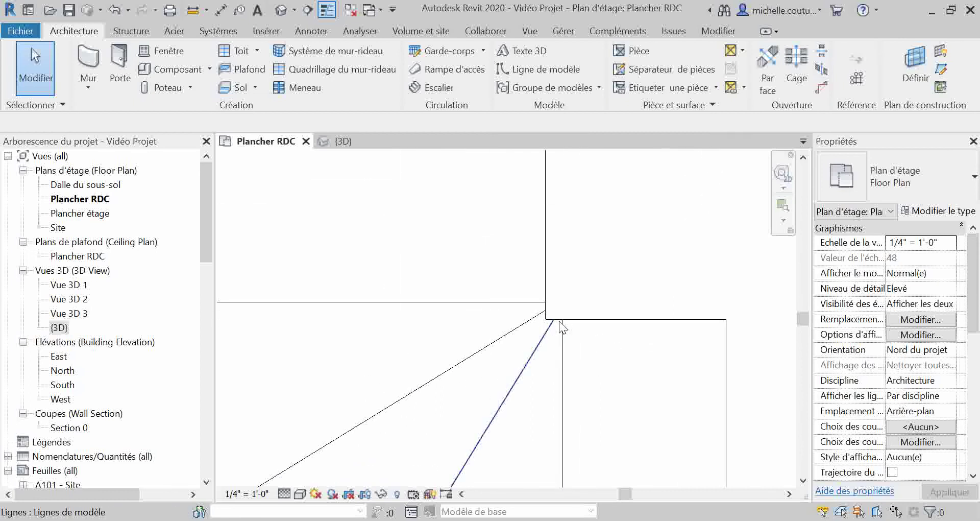
scroll(563, 337, down, 7)
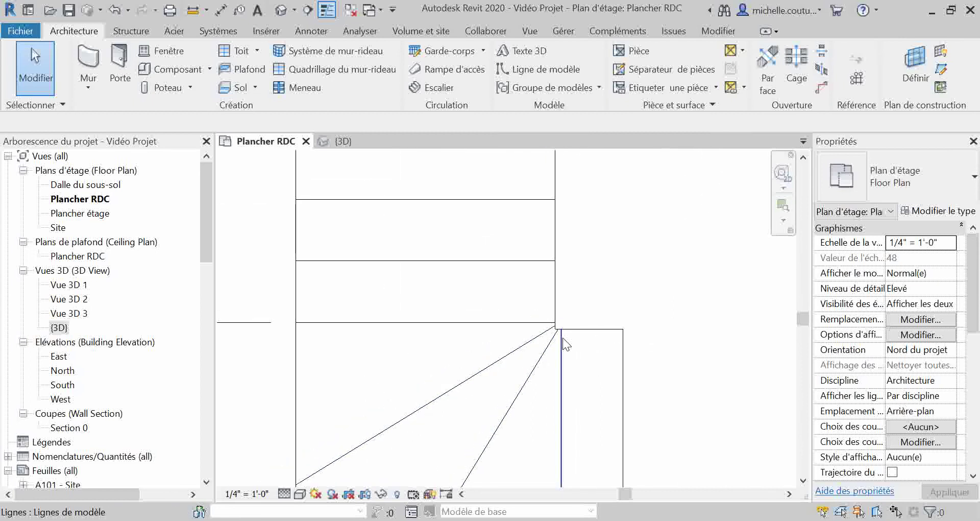
scroll(581, 333, up, 2)
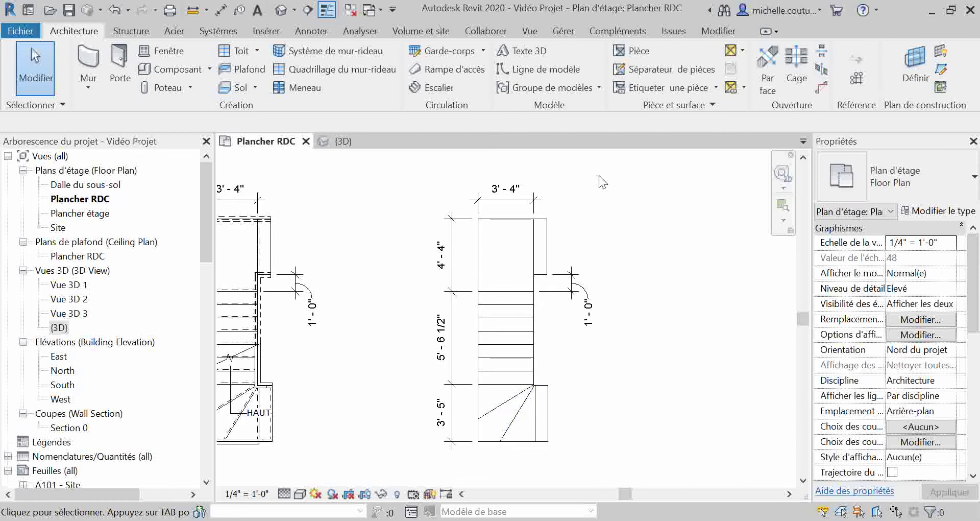
Start a stair with a sketched run and pick the reference lines along its inner, recessed side as boundaries.
click(436, 83)
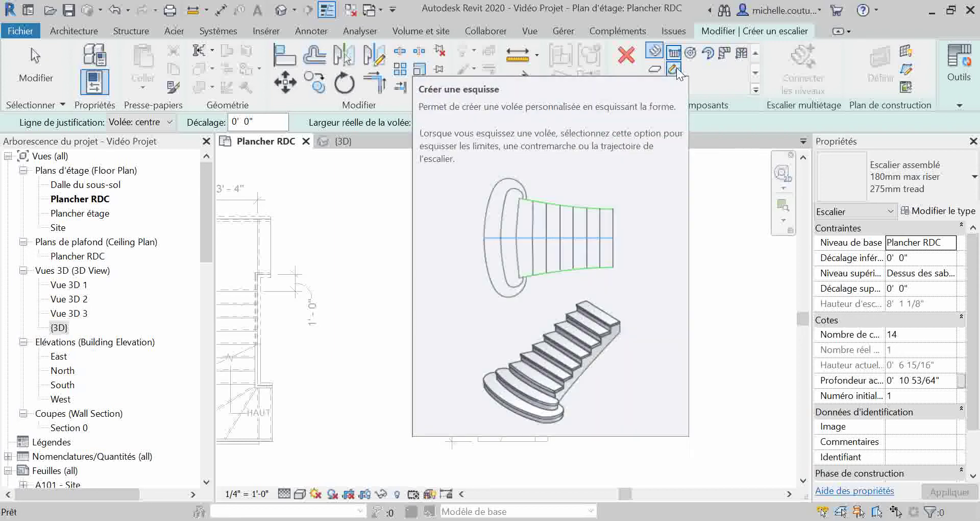
click(673, 69)
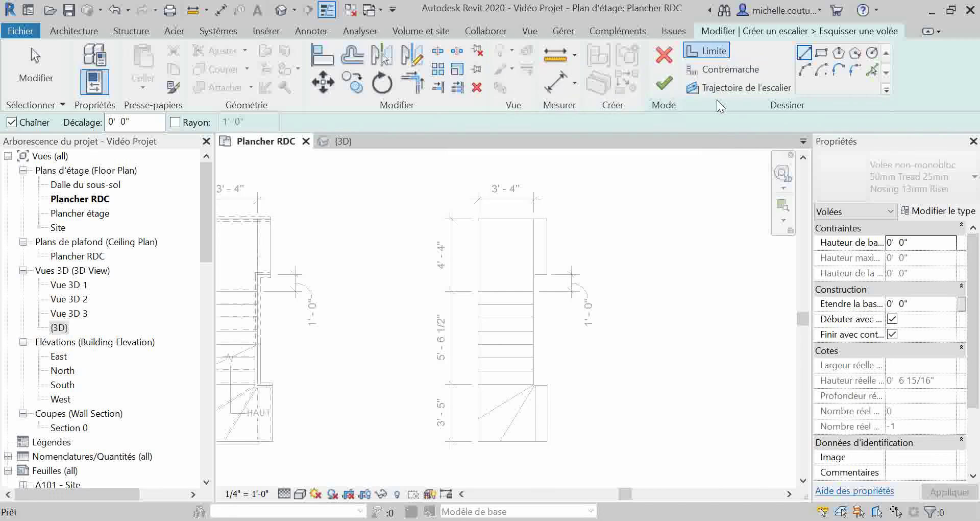
click(872, 70)
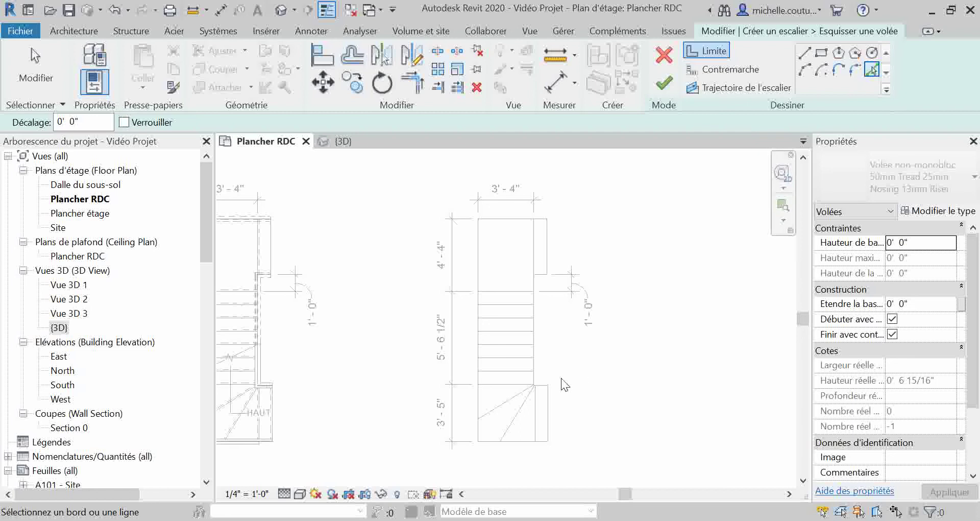
click(543, 384)
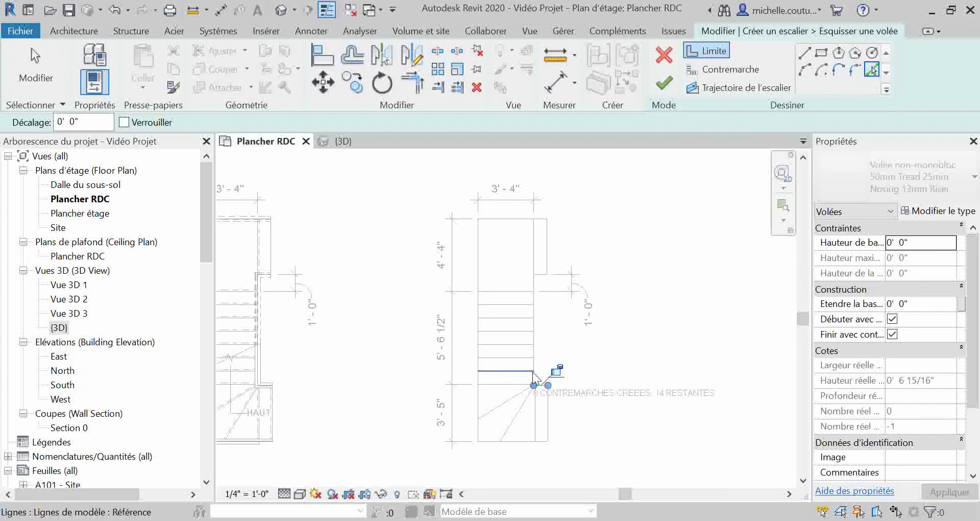
click(534, 326)
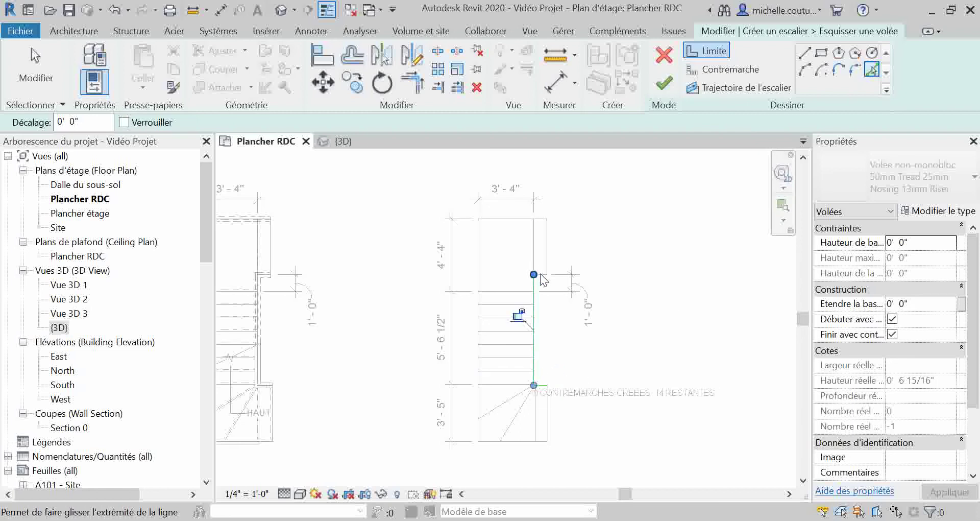
drag(541, 279, 546, 284)
key(ctrl+z)
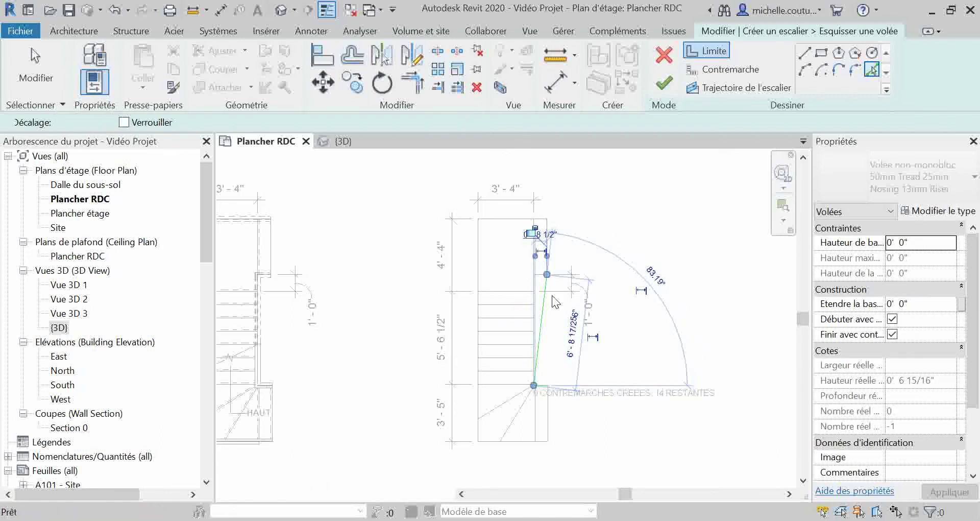
click(541, 274)
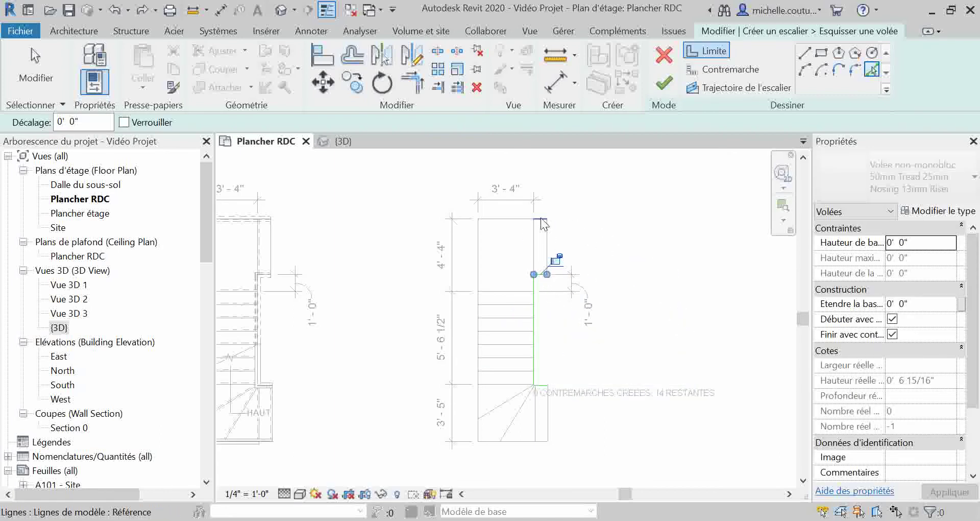
Pick the upper, outer side and lower reference lines as boundaries, extending the lower one to the outer corner for 4' - 2 1/2".
click(512, 217)
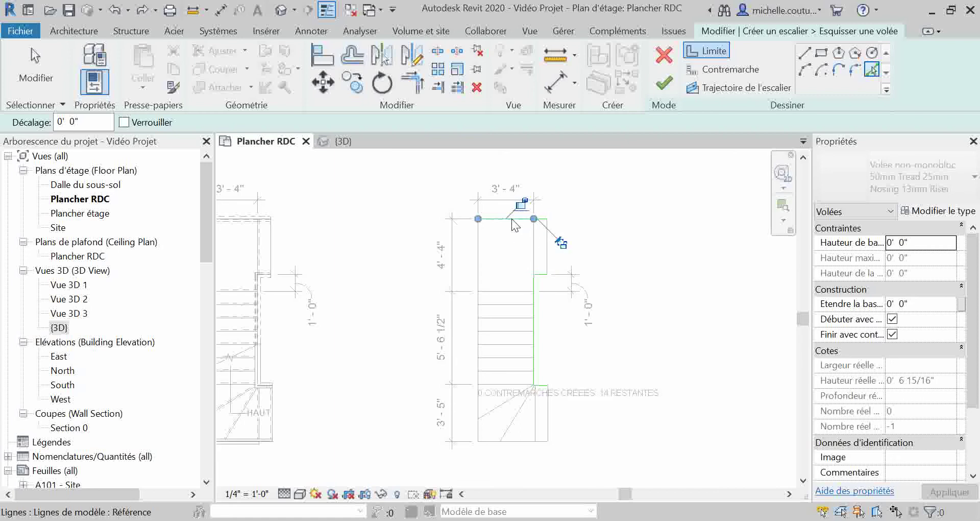
click(481, 240)
click(475, 311)
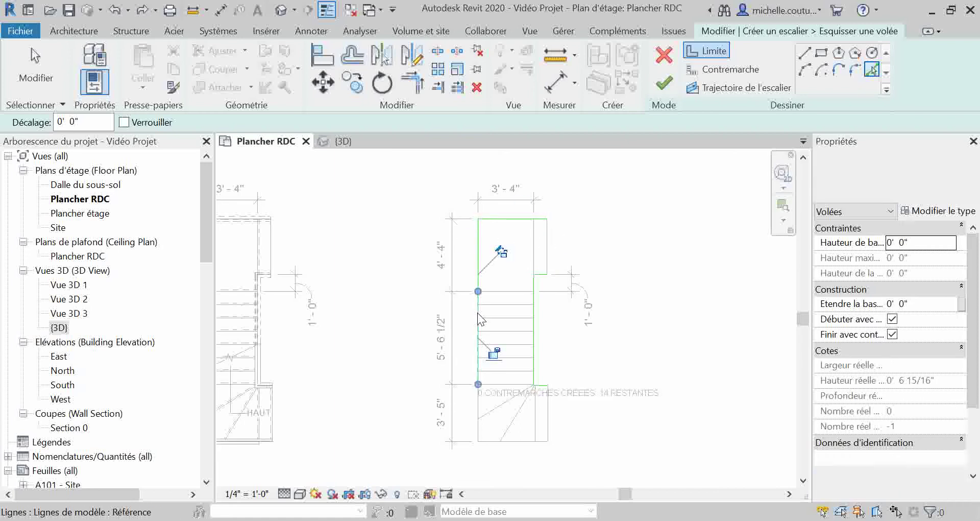
click(478, 407)
click(508, 441)
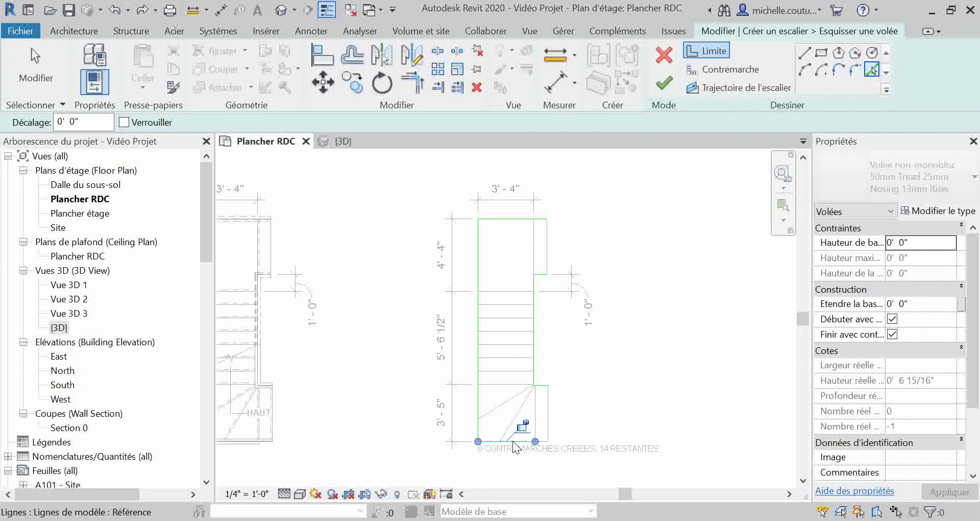
drag(544, 440, 548, 441)
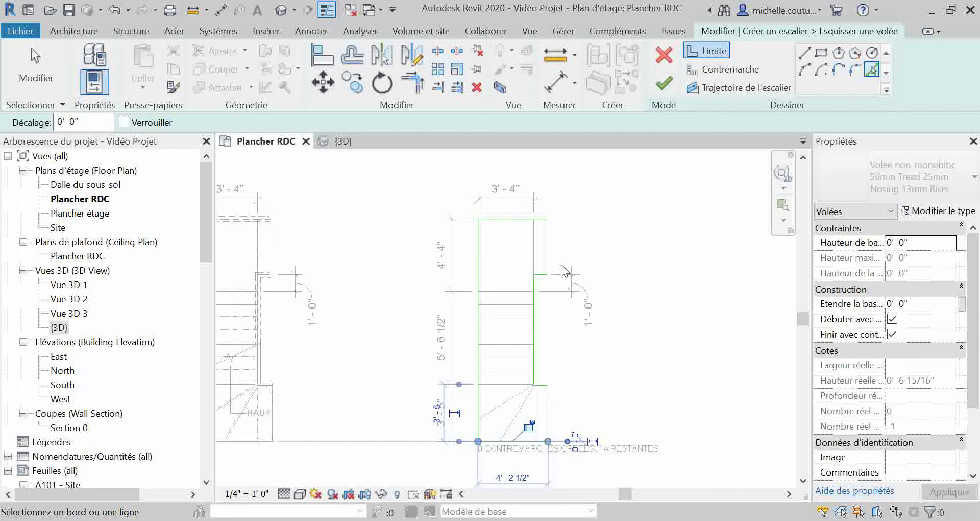
Pick the first five risers from the reference lines, from the lower starting edge through the winders to the first straight tread.
click(731, 71)
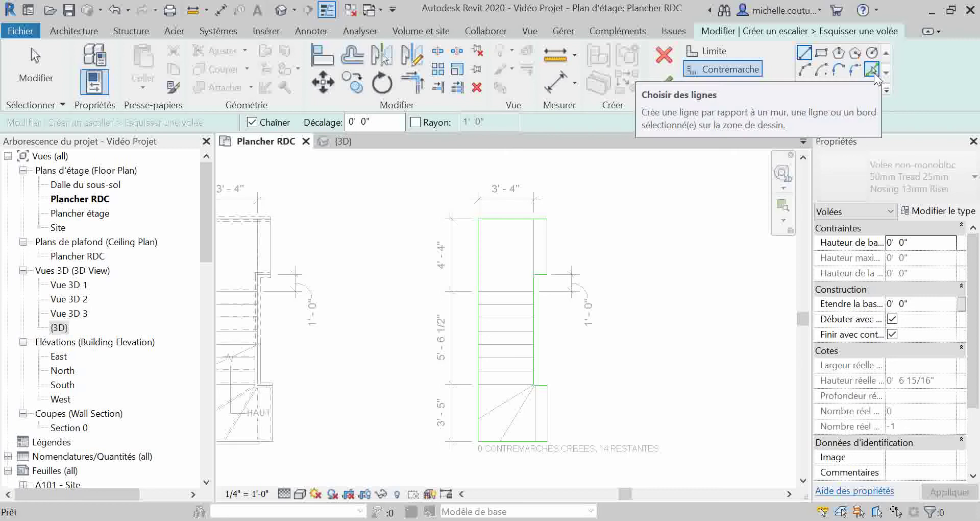
click(873, 72)
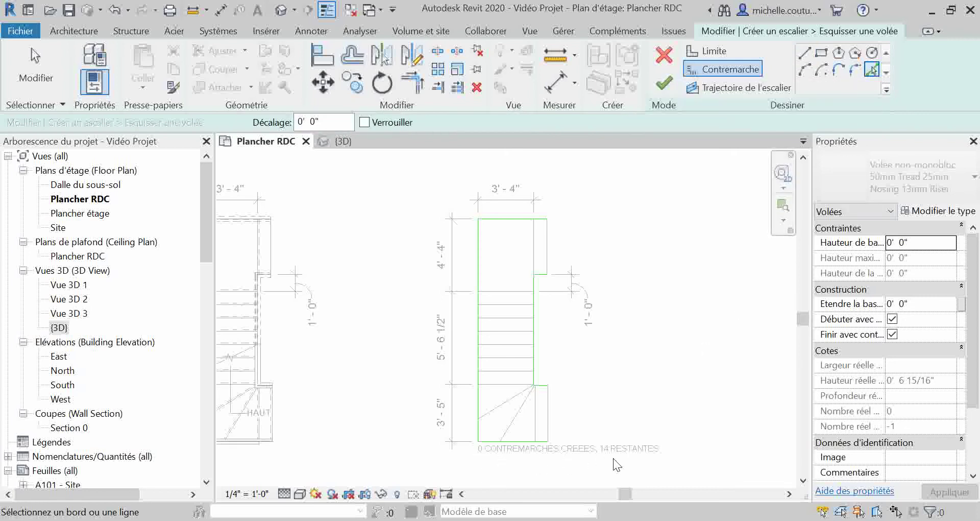
click(535, 418)
click(515, 415)
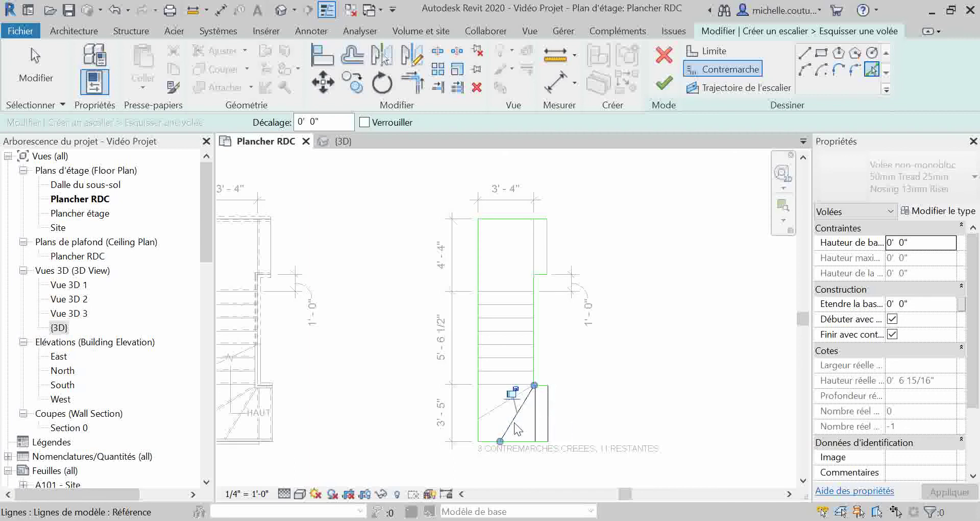
click(493, 409)
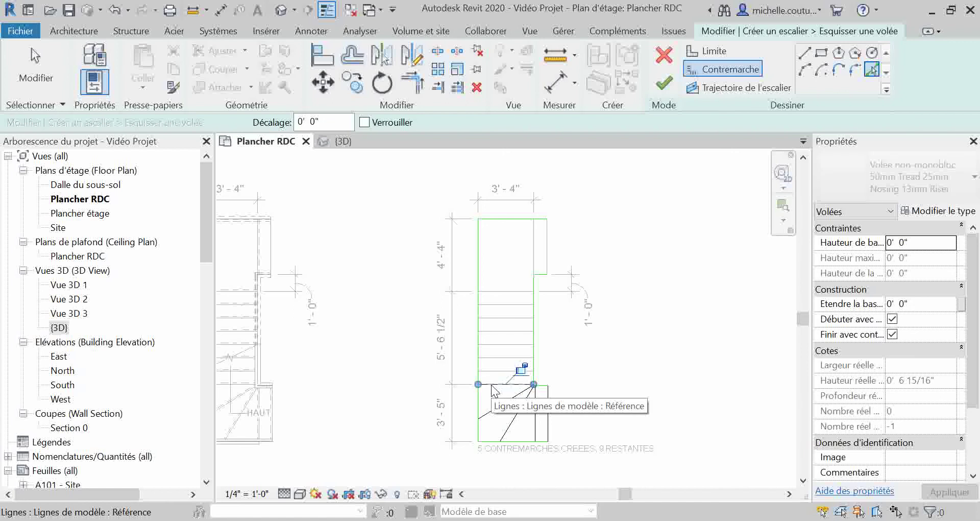
click(499, 384)
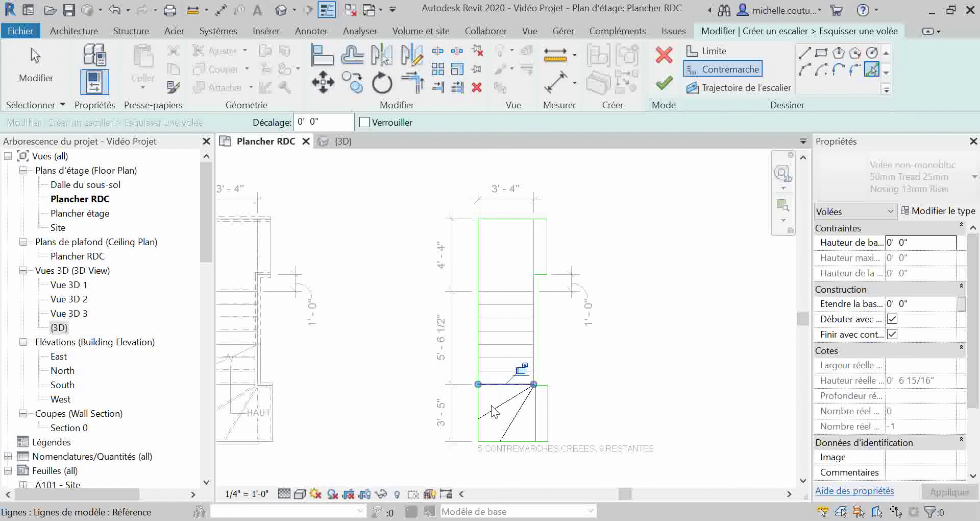
Pick the remaining risers from the seven straight tread lines and the two vertical lines at the upper landing's exit.
click(486, 371)
click(487, 357)
click(491, 345)
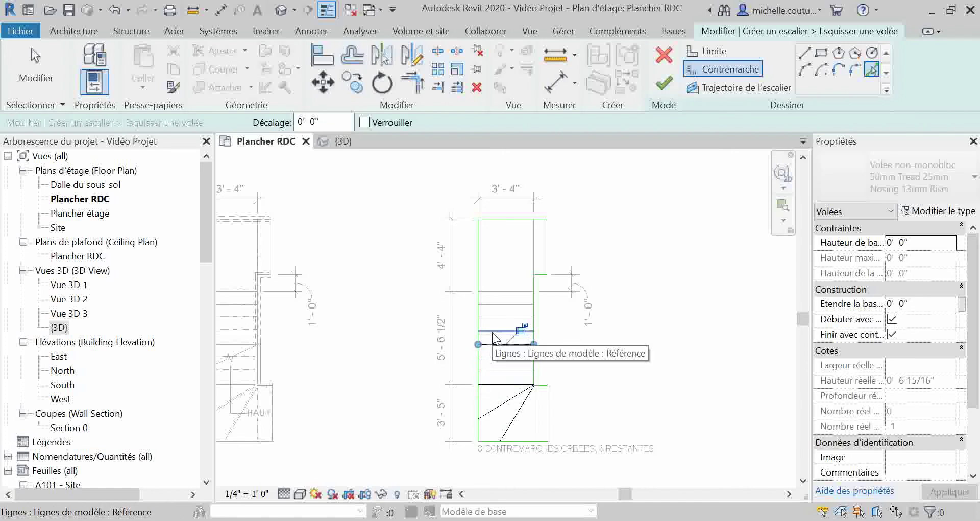
click(492, 331)
click(491, 317)
click(491, 305)
click(492, 291)
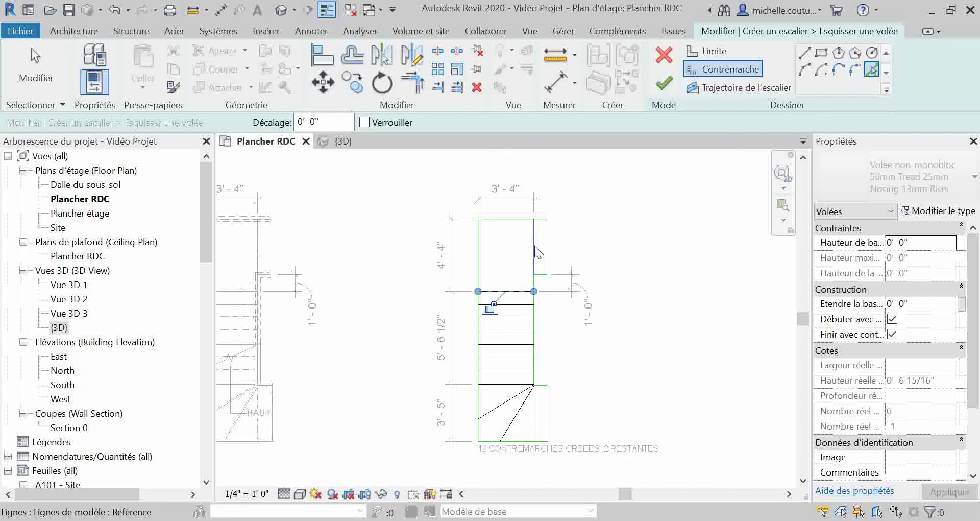
click(495, 295)
click(547, 249)
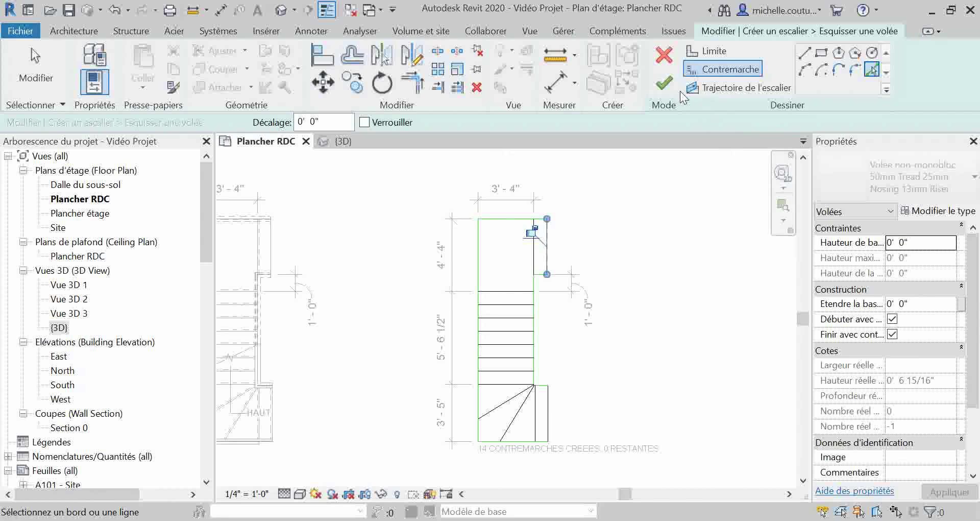
Draw the stair path from the lower starting edge up the middle of the flight to the upper exit edge, and finish the run sketch.
click(713, 87)
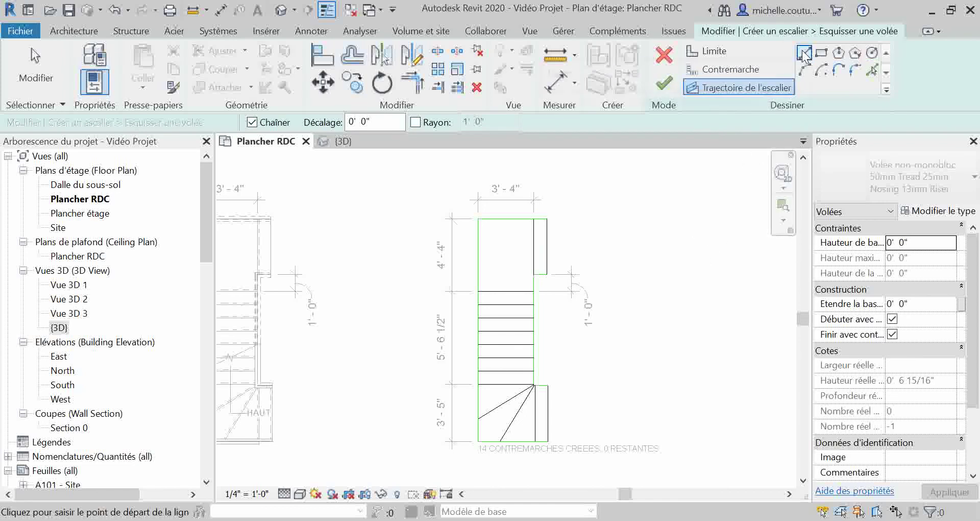
click(547, 413)
click(507, 413)
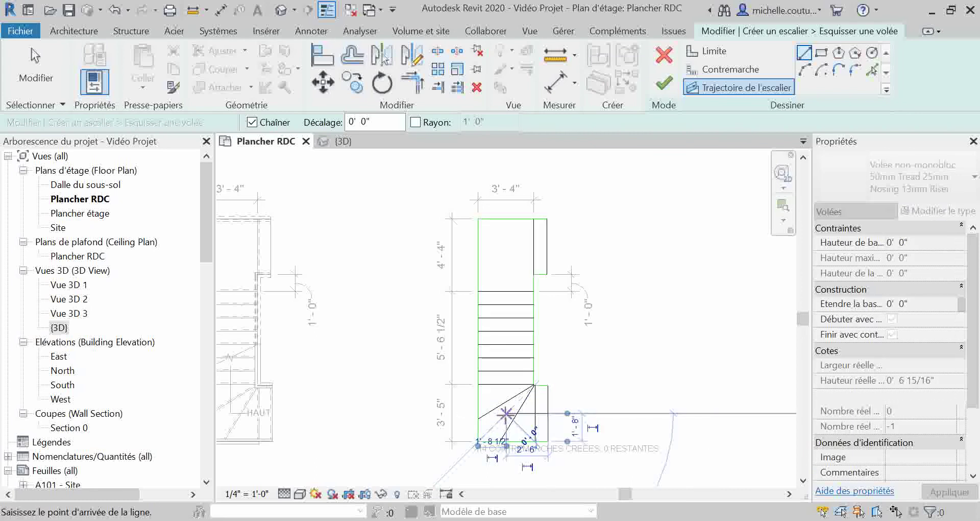
click(507, 246)
click(547, 246)
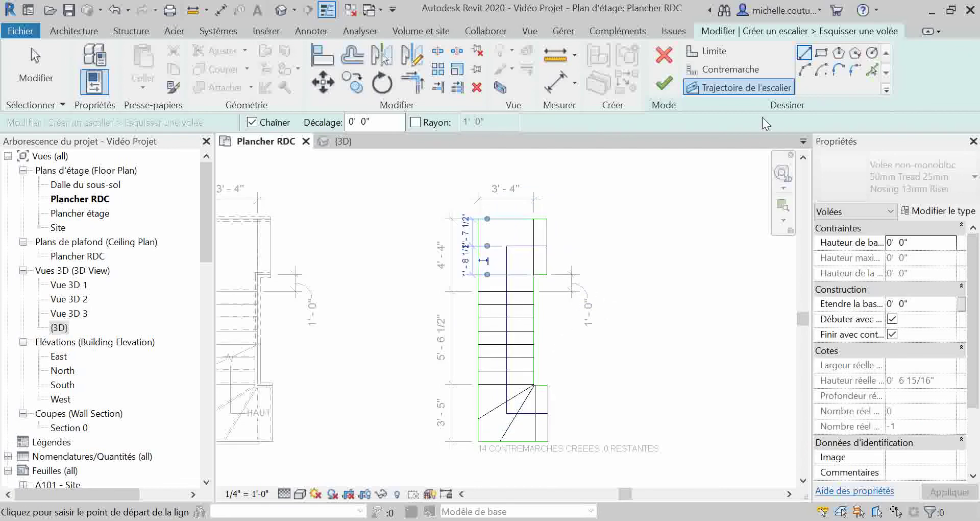
click(666, 85)
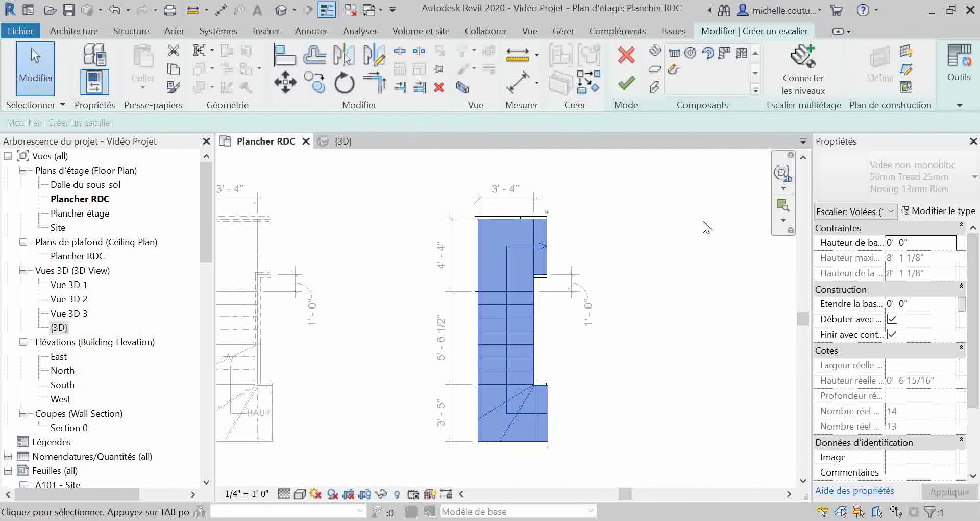
Finish the stair, then set its top level to Plancher étage and apply the change.
click(624, 83)
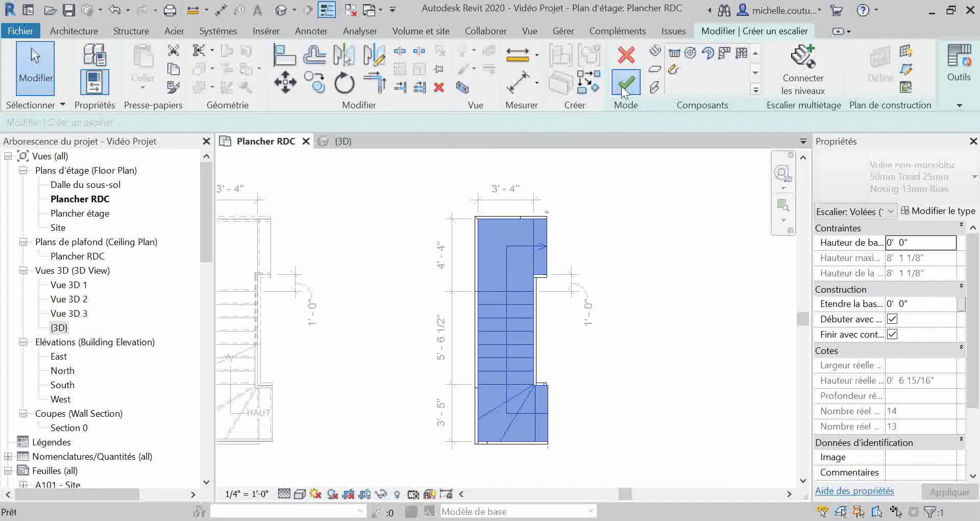
click(513, 292)
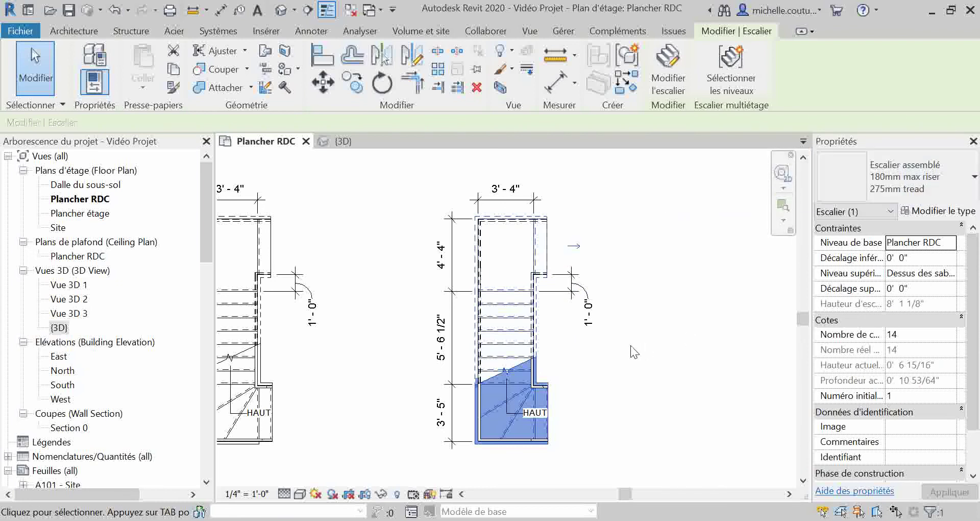
click(939, 275)
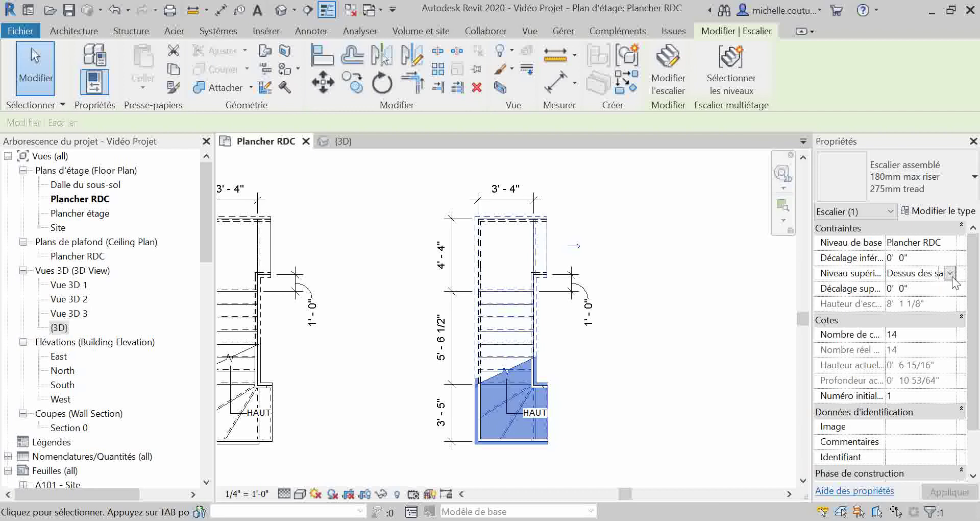
click(949, 274)
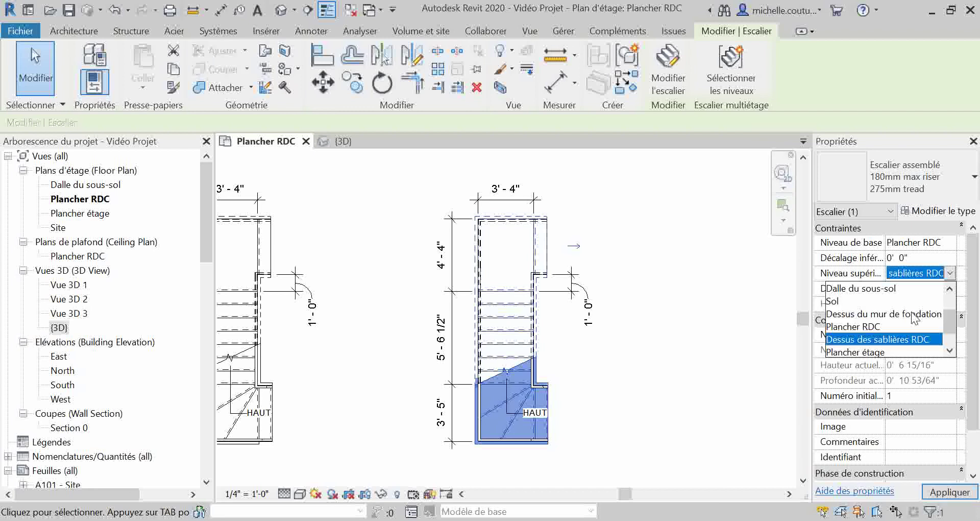
click(883, 351)
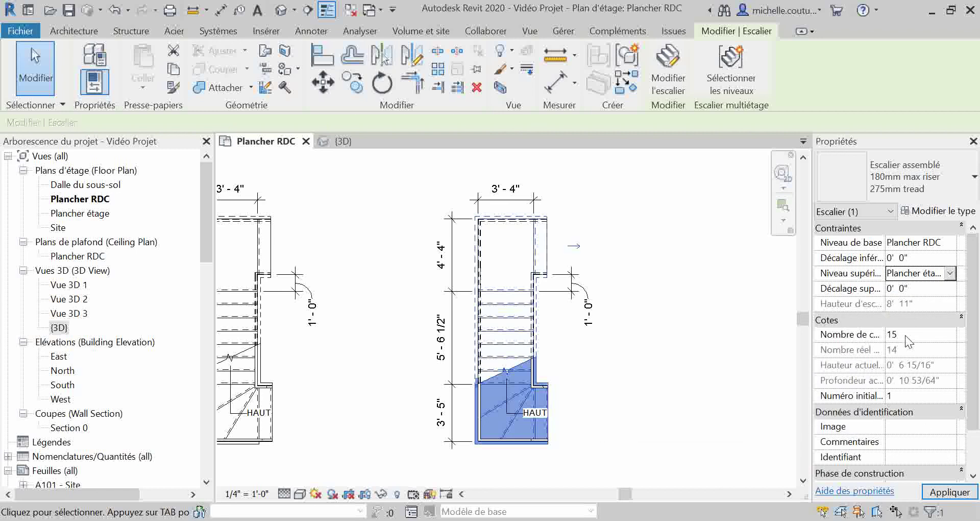
click(943, 491)
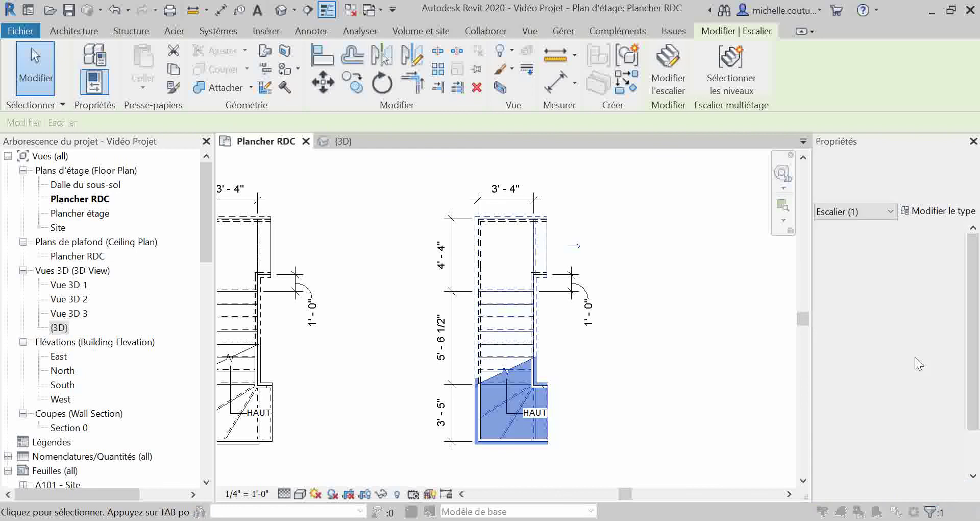
click(556, 318)
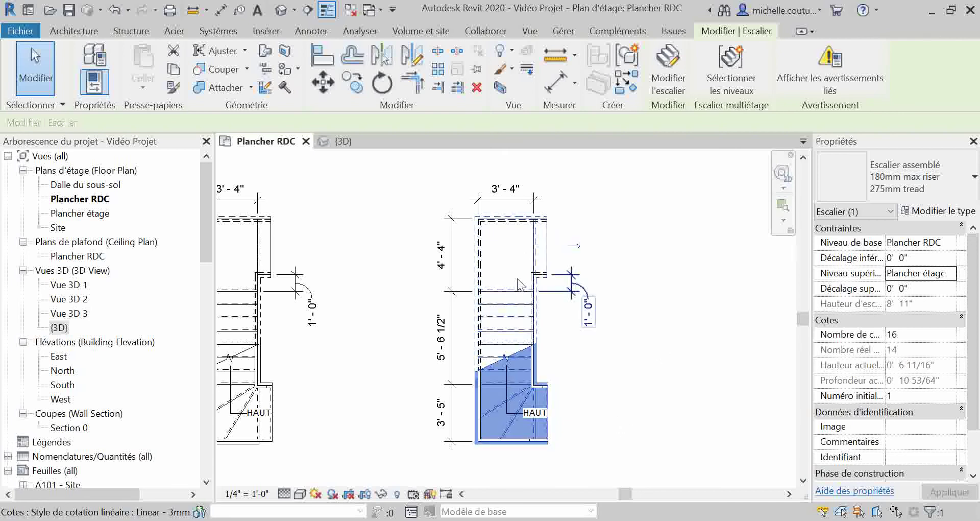
Examine the new stair's winders, straight treads, upper landing, stringers and railings from several sides in the 3D view.
click(343, 140)
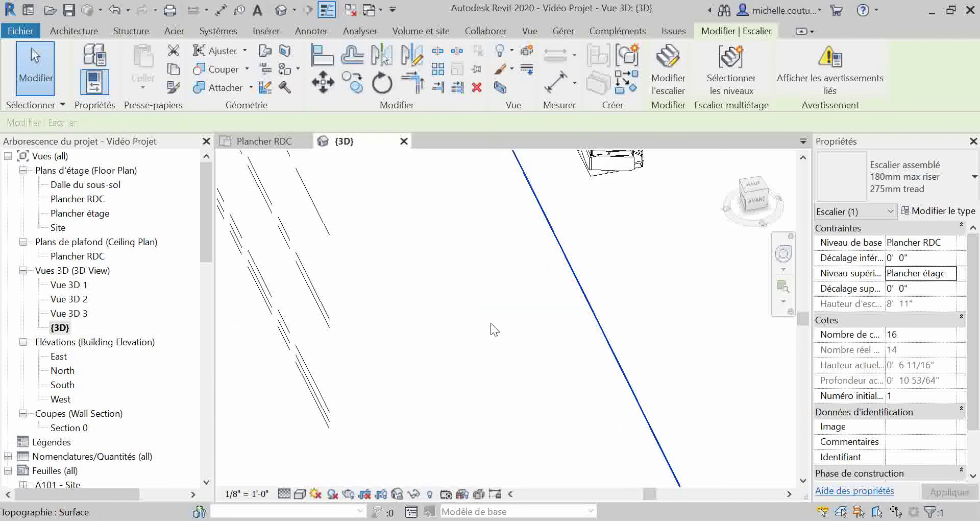
scroll(651, 330, down, 2)
middle_drag(679, 290, 534, 362)
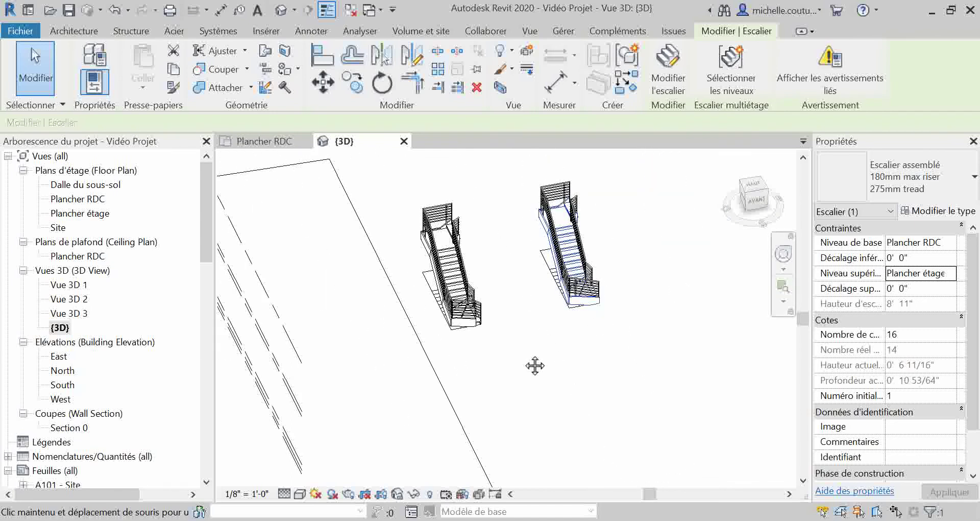
shift+middle_drag(719, 297, 606, 251)
scroll(605, 225, up, 4)
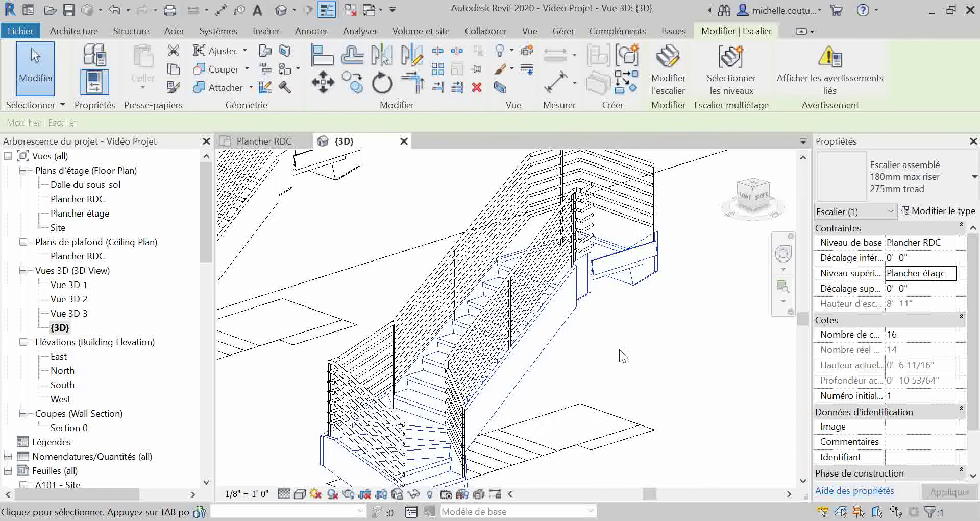
scroll(620, 350, down, 2)
shift+middle_drag(636, 376, 682, 407)
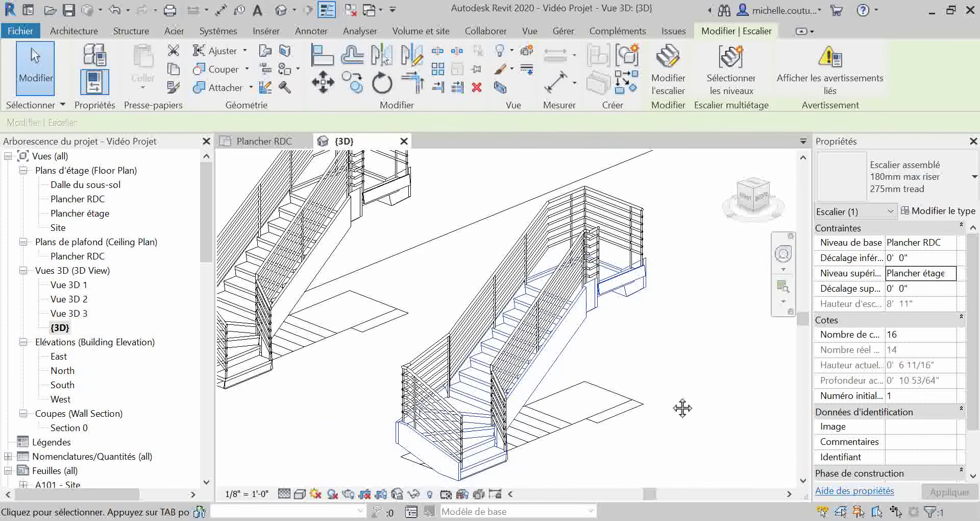
shift+middle_drag(651, 365, 641, 450)
middle_drag(600, 361, 597, 387)
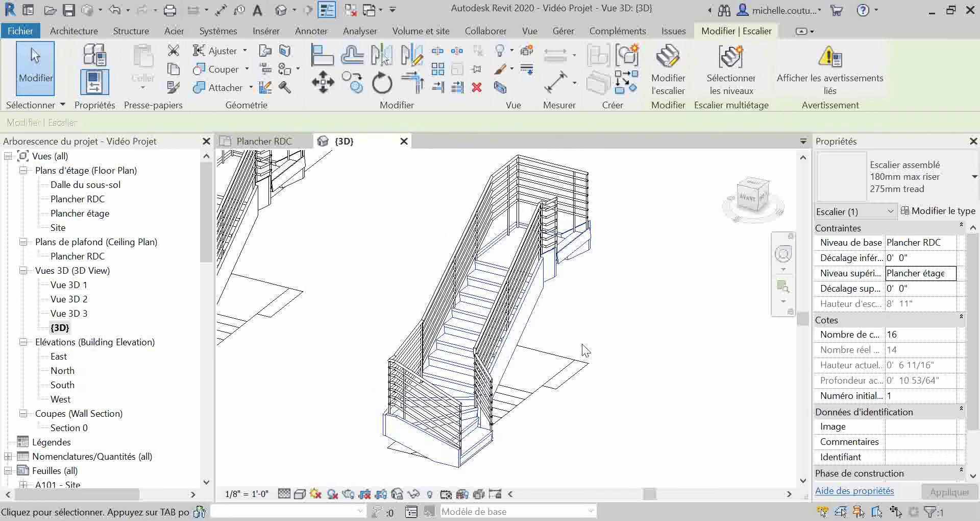
shift+middle_drag(582, 344, 699, 356)
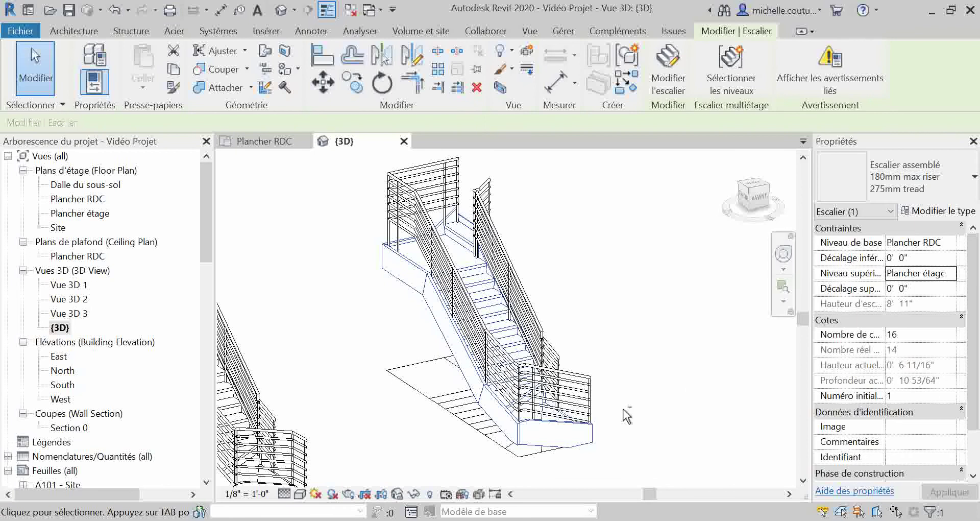
shift+middle_drag(623, 411, 645, 443)
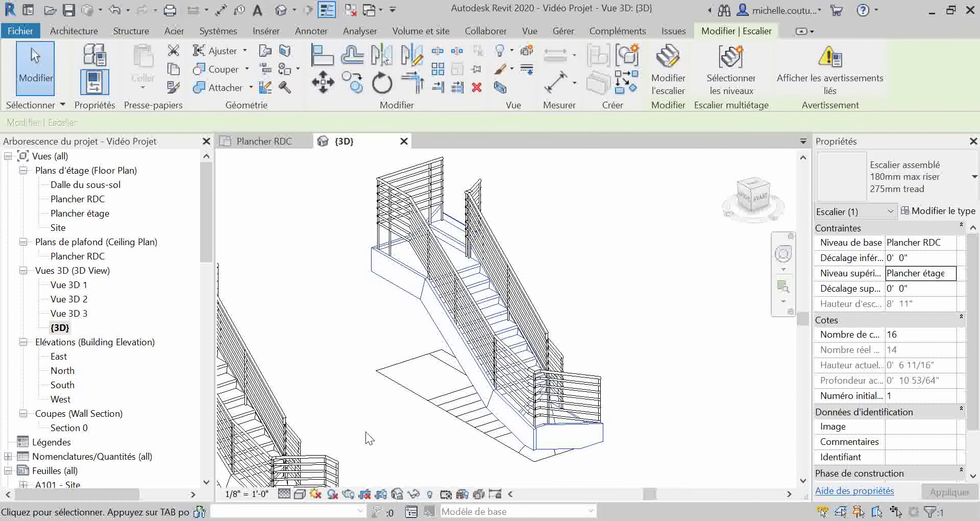
Delete the railings from the older stair beside the newly modelled one in the 3D view.
scroll(367, 435, down, 2)
middle_drag(366, 435, 503, 370)
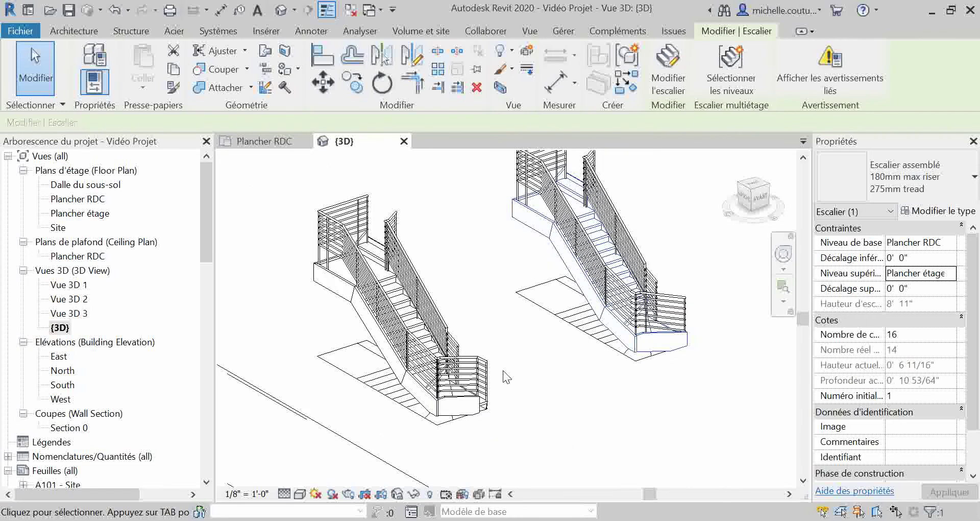
click(430, 351)
key(Delete)
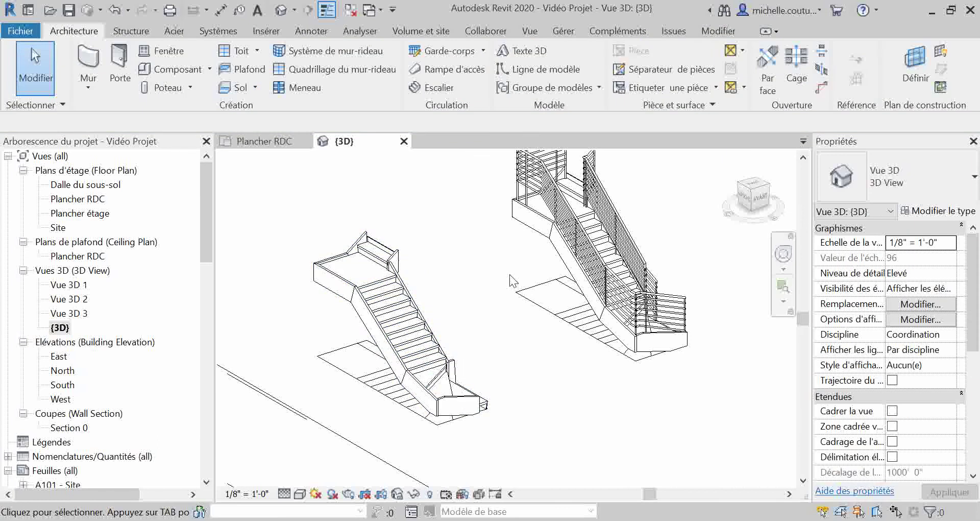
shift+middle_drag(528, 361, 380, 368)
middle_drag(431, 286, 487, 398)
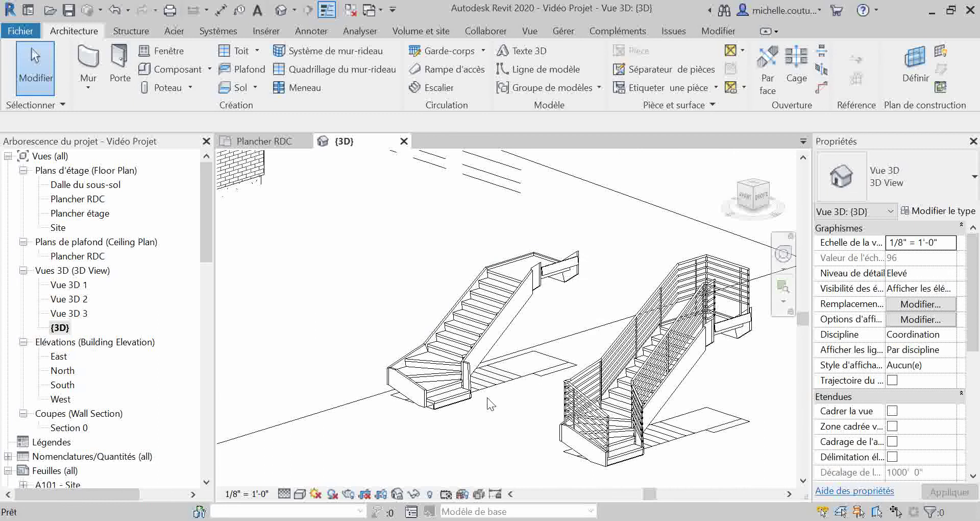
scroll(435, 368, up, 3)
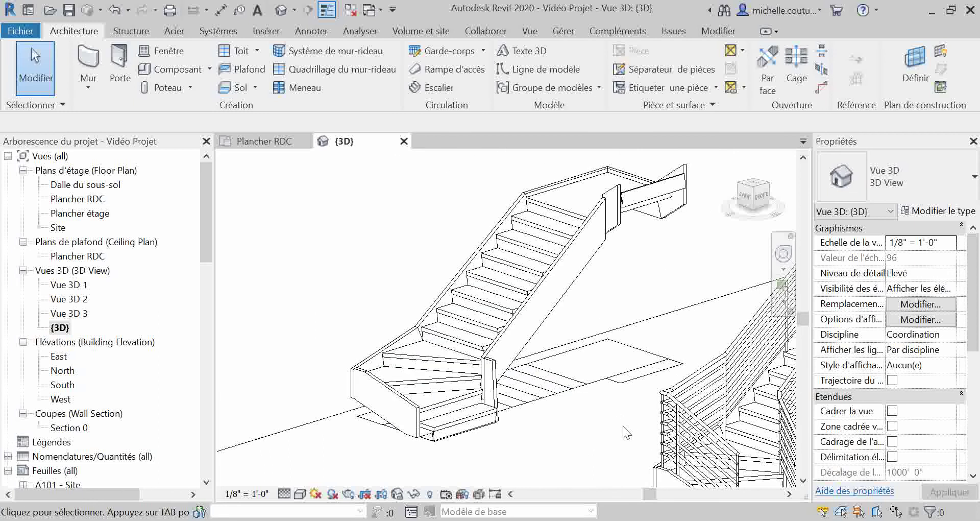
scroll(409, 342, up, 5)
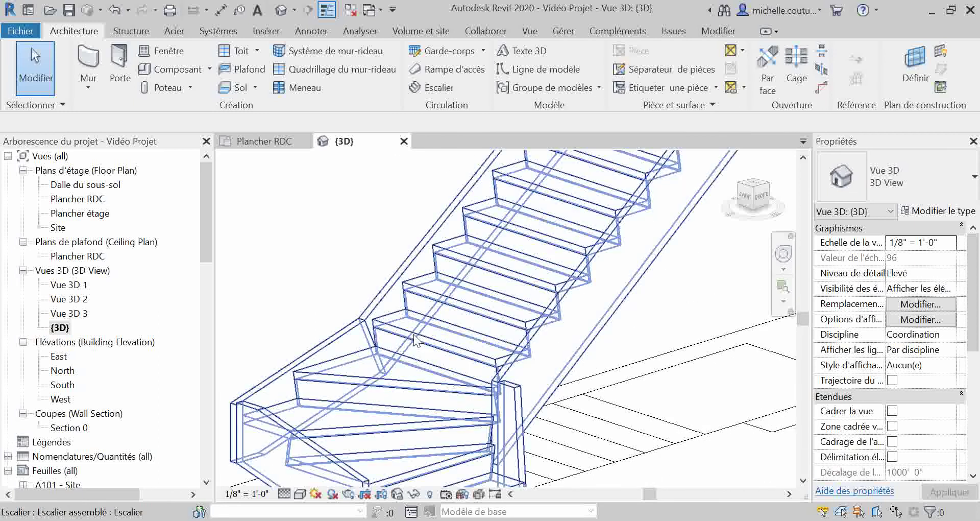
Open the stair without railings for editing and review its type's calculation rules, construction and support parameters.
click(386, 331)
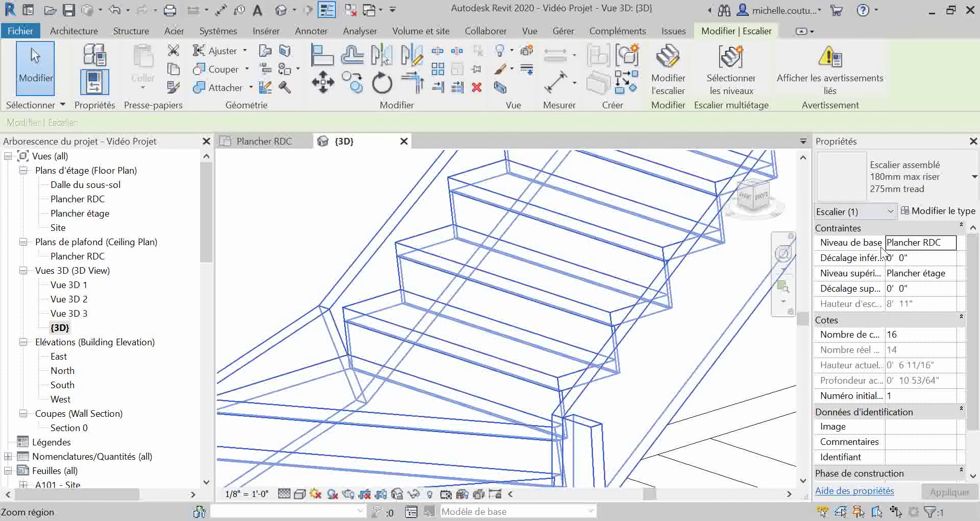
scroll(691, 271, down, 5)
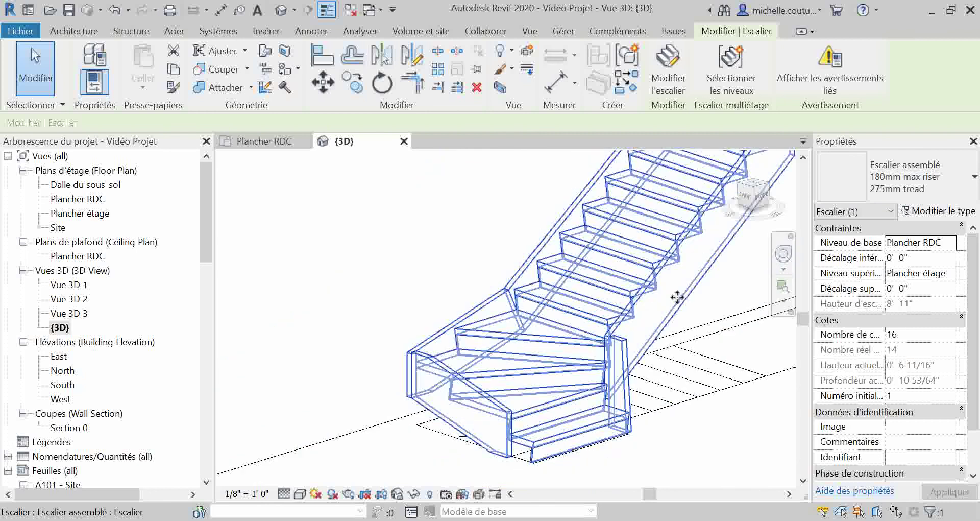
double_click(647, 287)
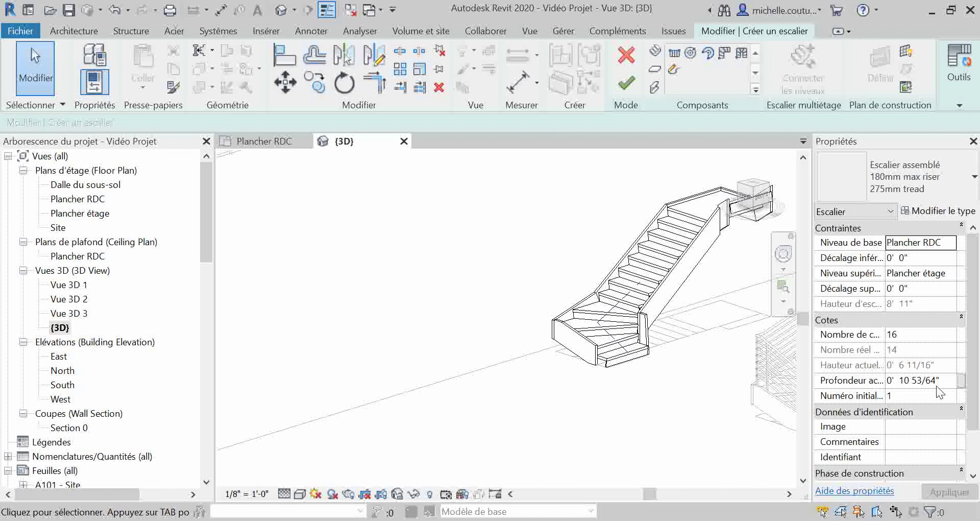
scroll(924, 383, down, 1)
scroll(924, 384, up, 1)
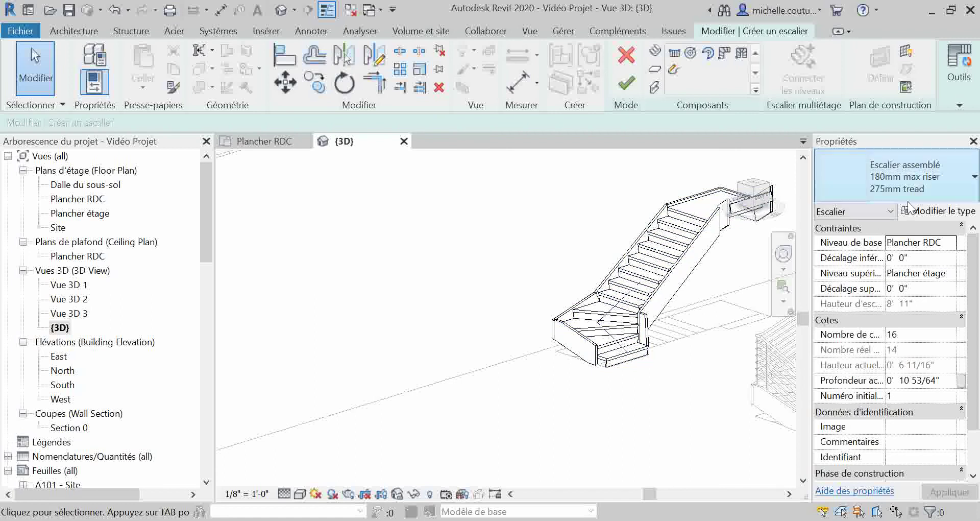
click(932, 213)
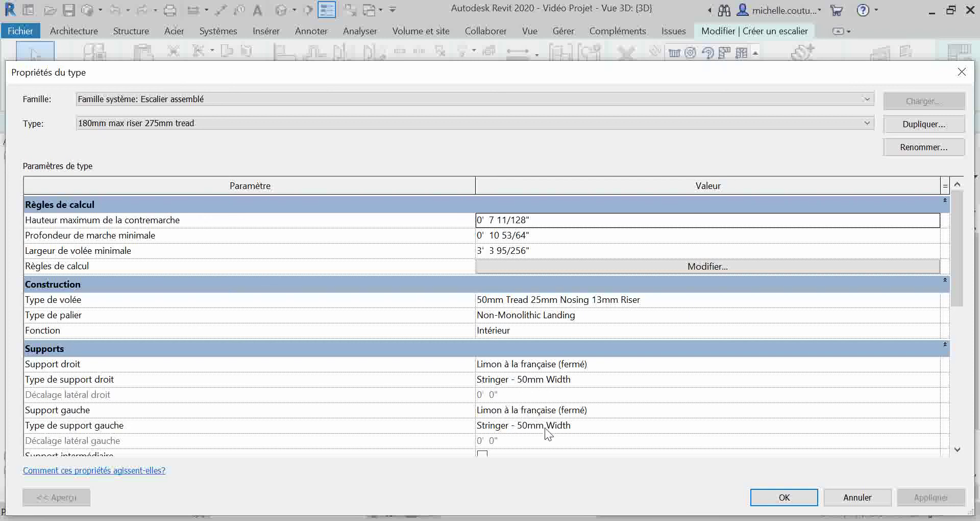
scroll(544, 428, down, 3)
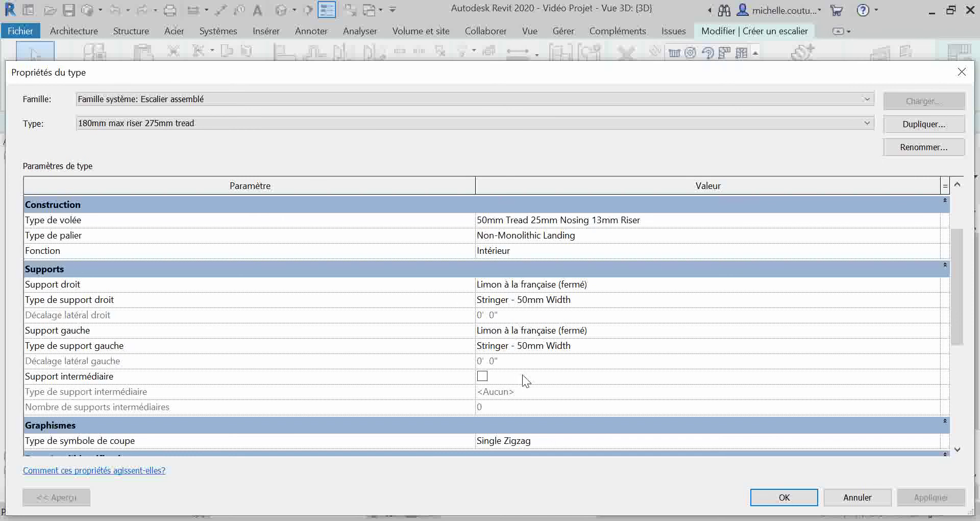
scroll(522, 375, down, 2)
scroll(523, 378, up, 3)
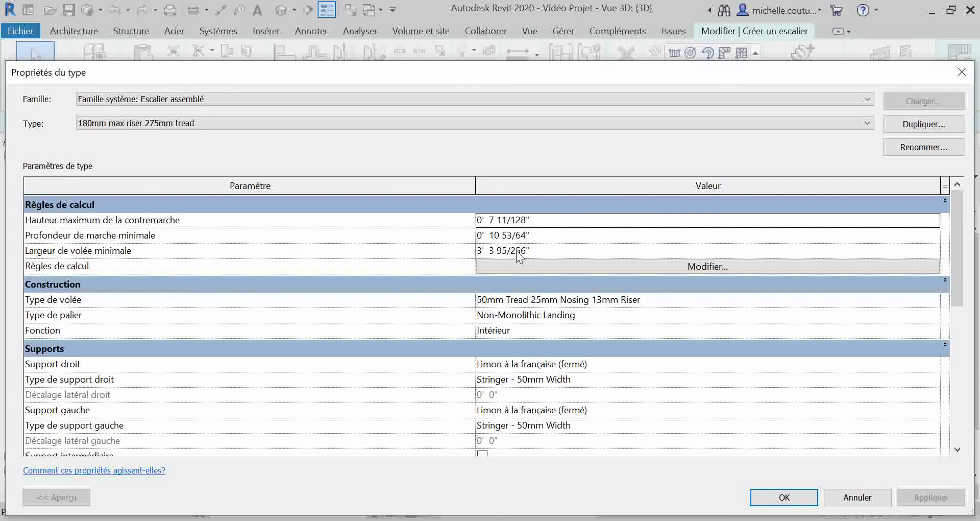
Try a minimum run width of 3' 4" in the stair type's calculation rules, and discard the change.
click(531, 250)
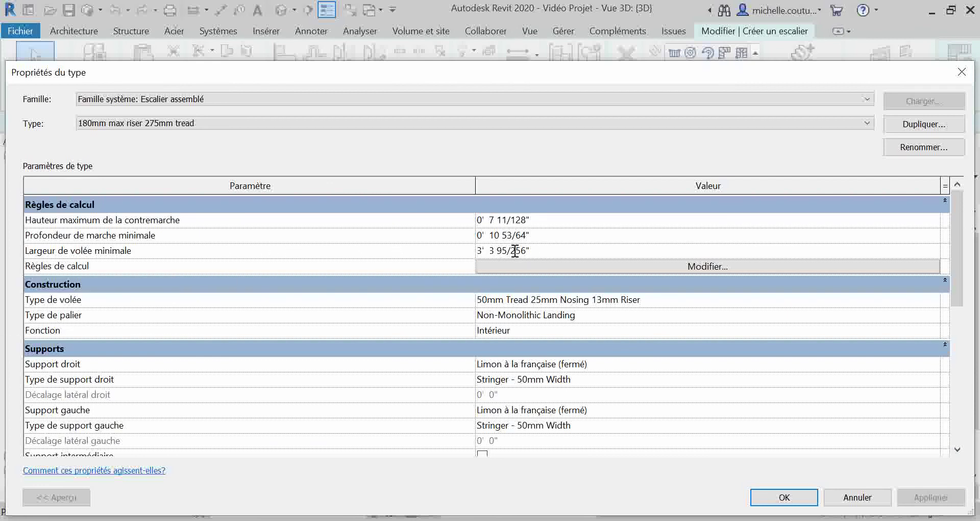
drag(526, 251, 498, 252)
key(BackSpace)
key(BackSpace)
key(BackSpace)
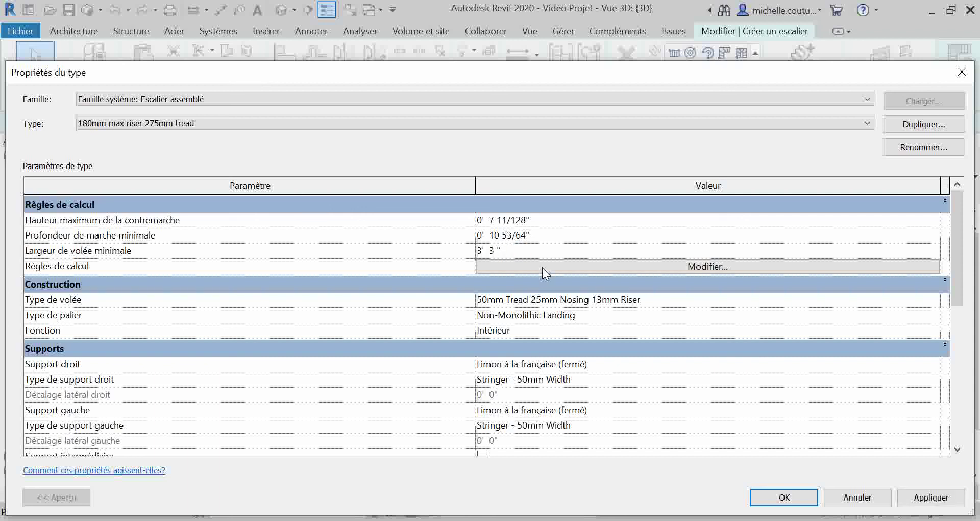
text(4)
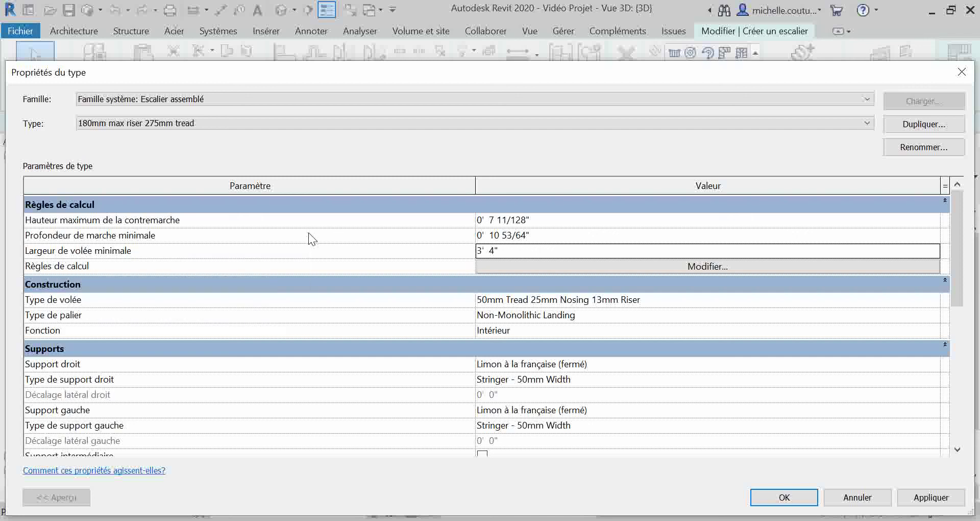
click(507, 231)
click(529, 220)
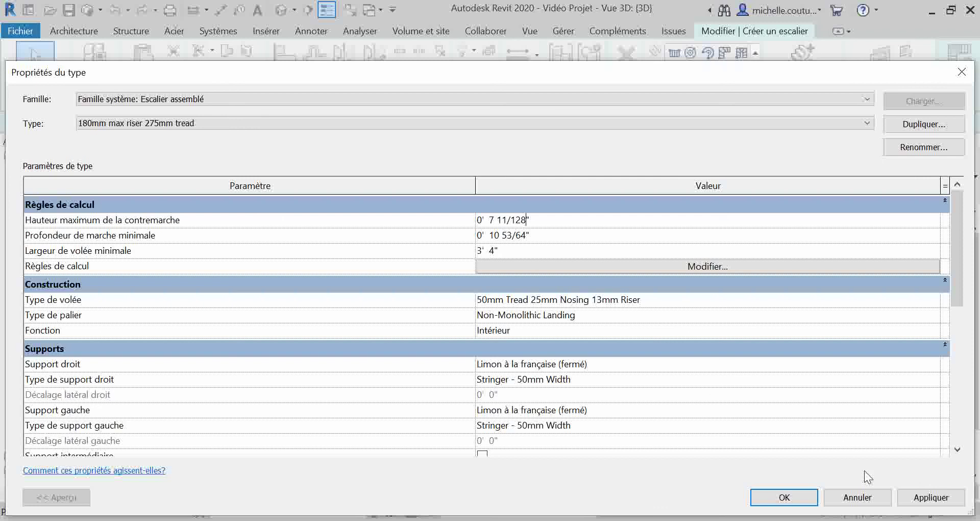
click(866, 501)
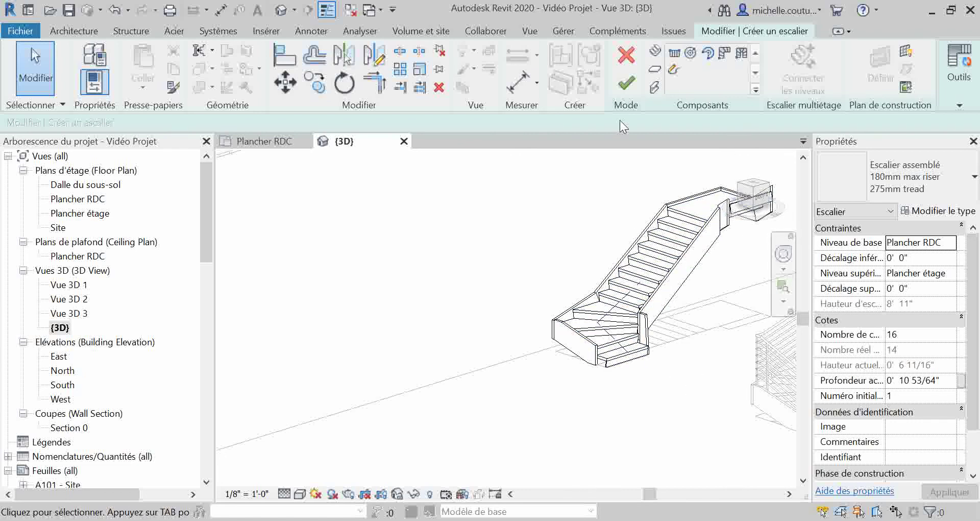
Finish editing the stair and return to the Plancher RDC floor plan.
click(629, 80)
scroll(544, 363, down, 5)
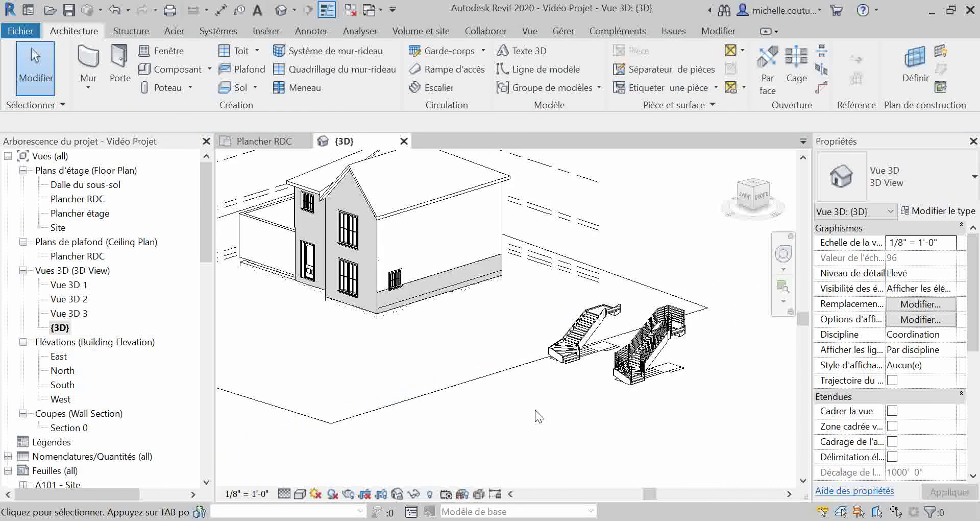
click(254, 143)
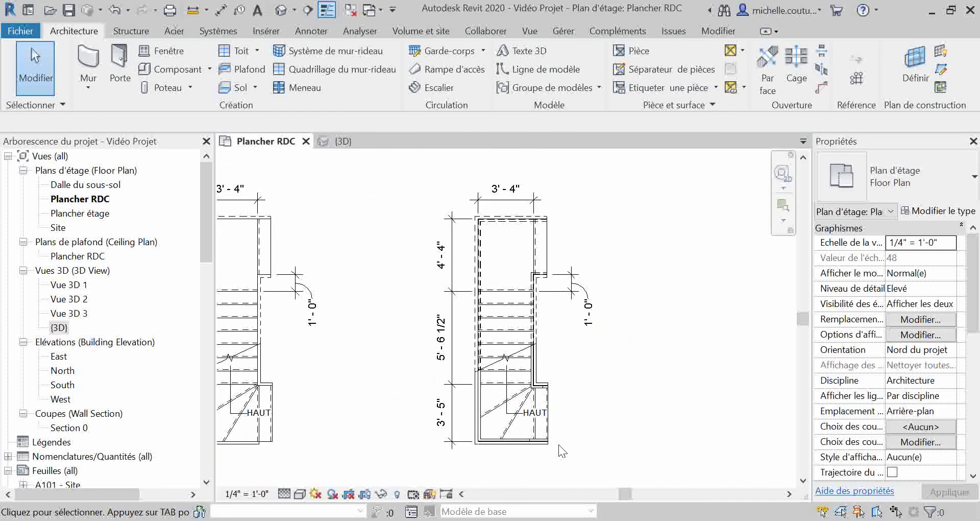